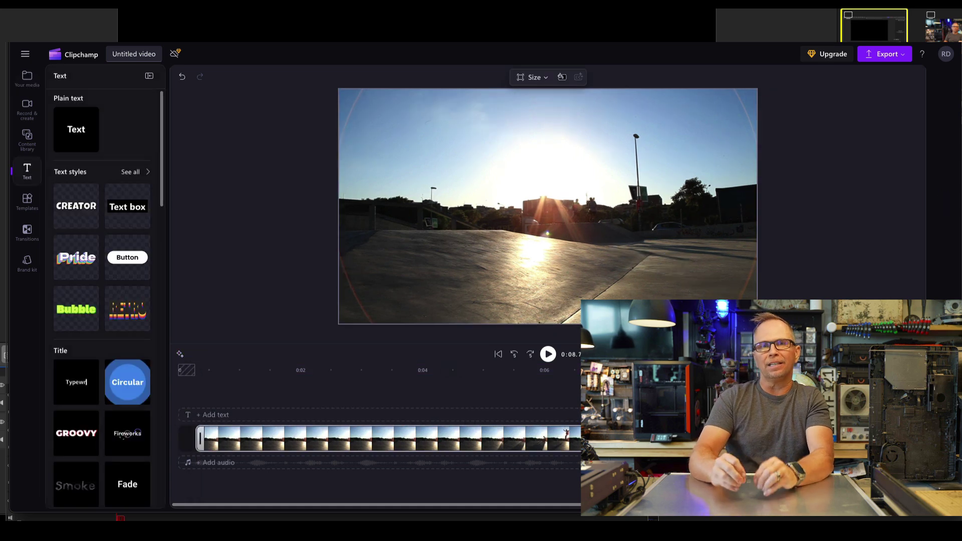
Step: Delete the short opening piece of Clip.mov from the timeline
key(s)
key(Delete)
Step: Split Clip.mov at about 3.3 s and 4.2 s, remove the section between the cuts and close the gap
click(380, 434)
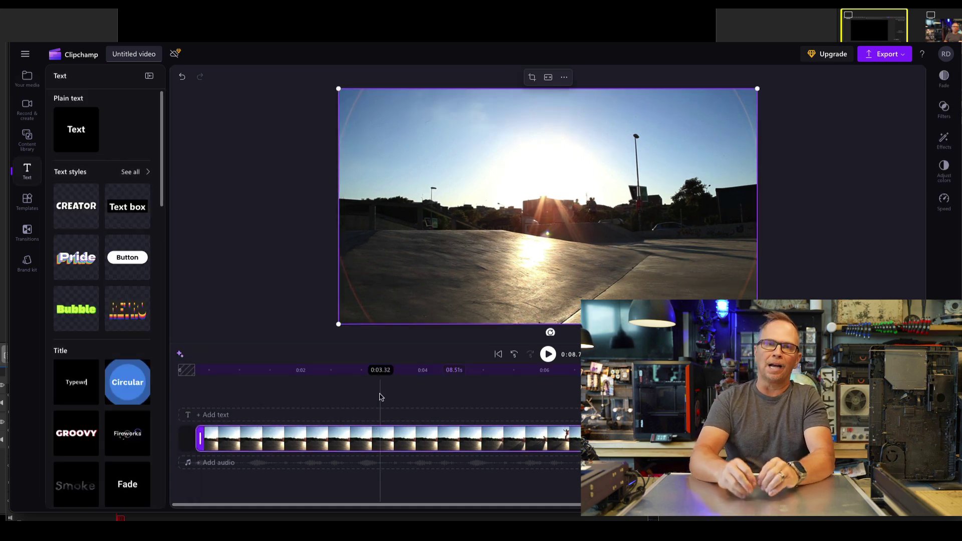
click(383, 403)
click(381, 437)
drag(382, 369, 435, 370)
click(434, 355)
key(ctrl+z)
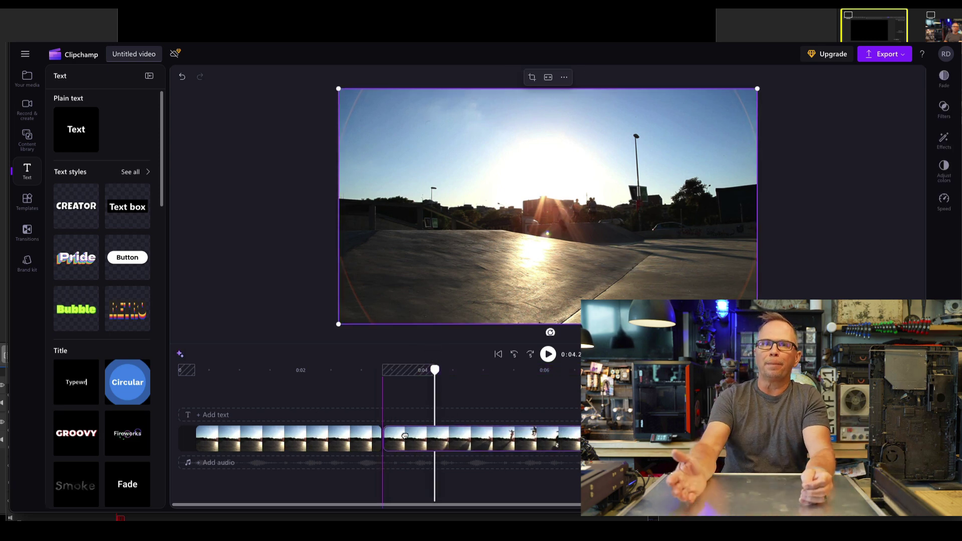
click(406, 371)
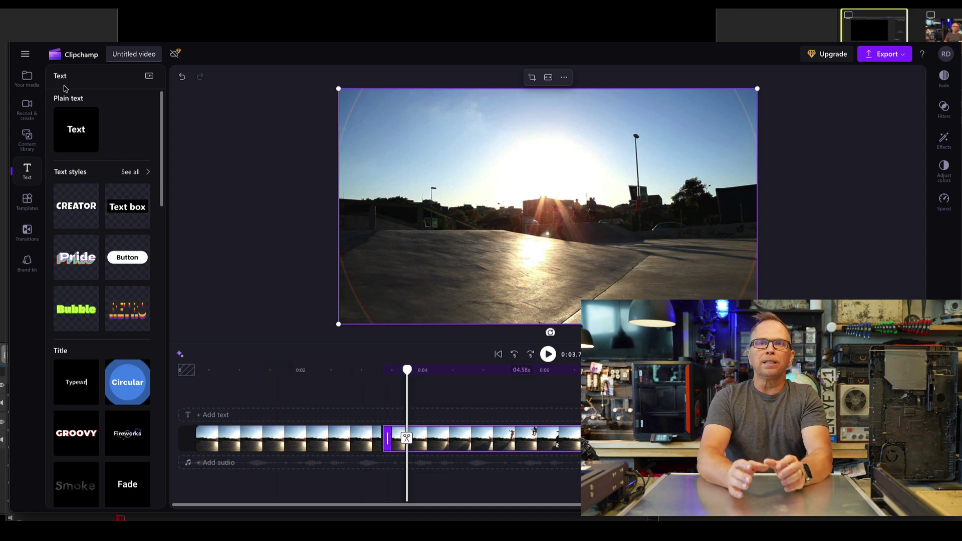
Step: Place the background-intro clip on a track above Clip.mov at the timeline start and shorten its end to 4.45 s
click(27, 76)
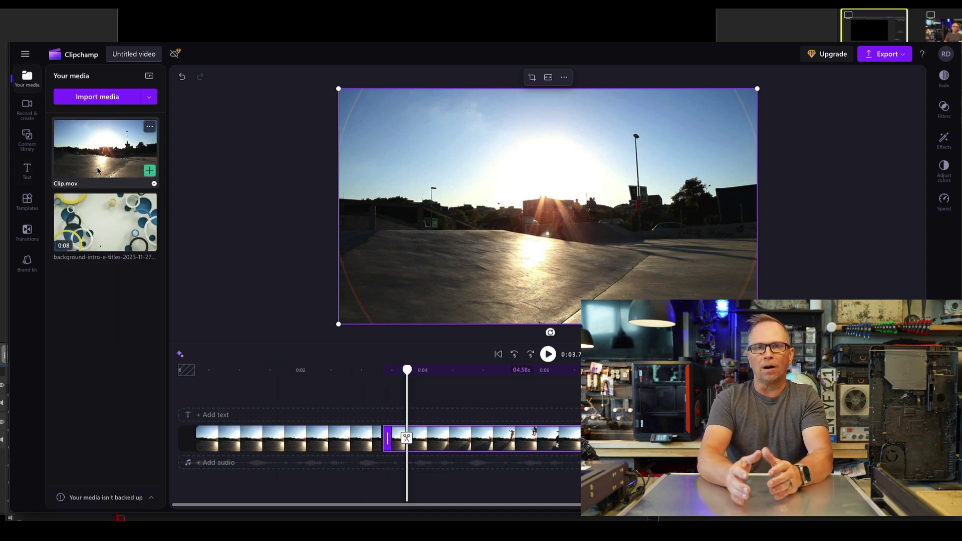
drag(103, 223, 195, 416)
drag(664, 431, 443, 423)
Step: Play back the opening and move the Clip.mov segments so they start slightly before the intro clip ends
key(space)
key(space)
click(498, 354)
key(space)
key(space)
click(376, 453)
drag(368, 453, 584, 454)
click(416, 421)
scroll(417, 421, right, 3)
click(616, 370)
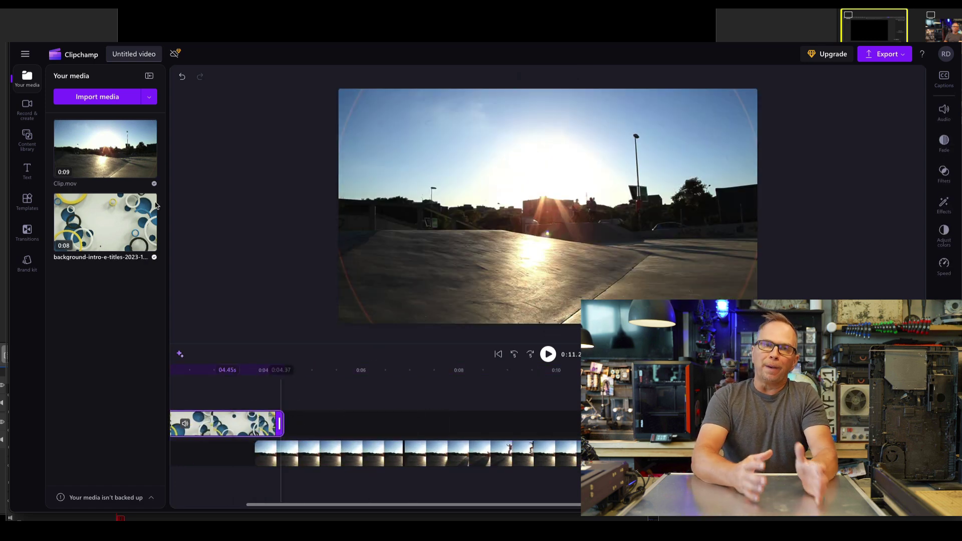
right_click(224, 425)
click(268, 246)
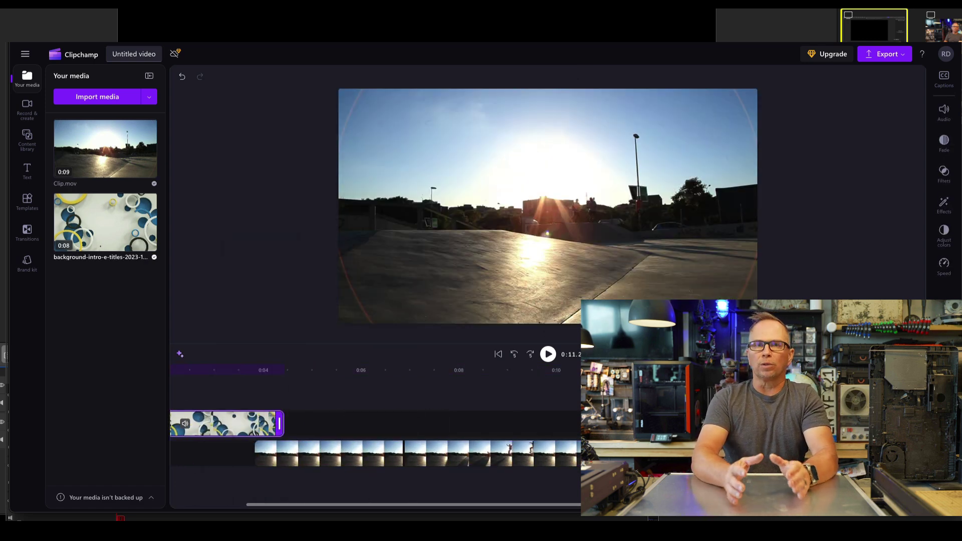
click(90, 3)
click(111, 43)
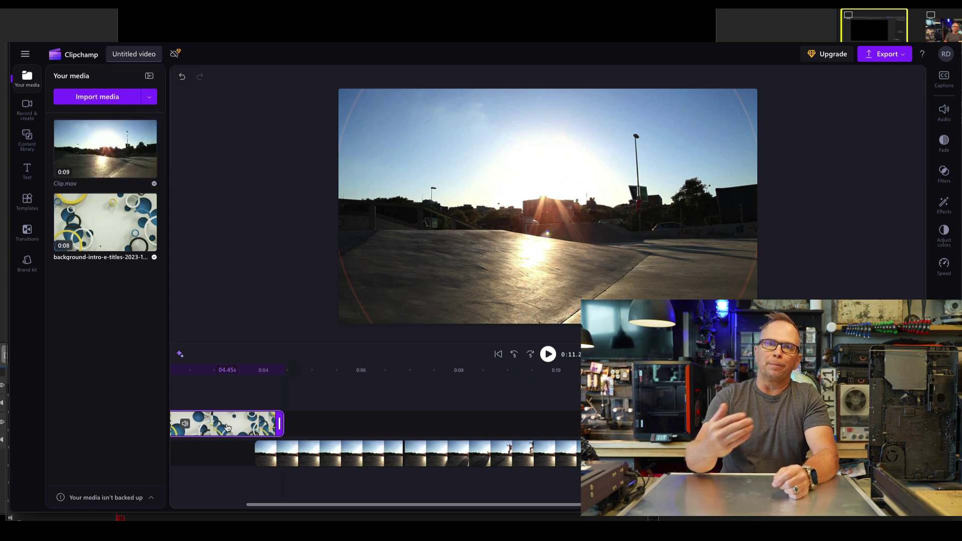
drag(231, 424, 438, 416)
key(super+z)
Step: Add a second background-intro clip on the upper track, overlapping the end of the Clip.mov segments
drag(105, 223, 601, 426)
scroll(571, 421, down, 4)
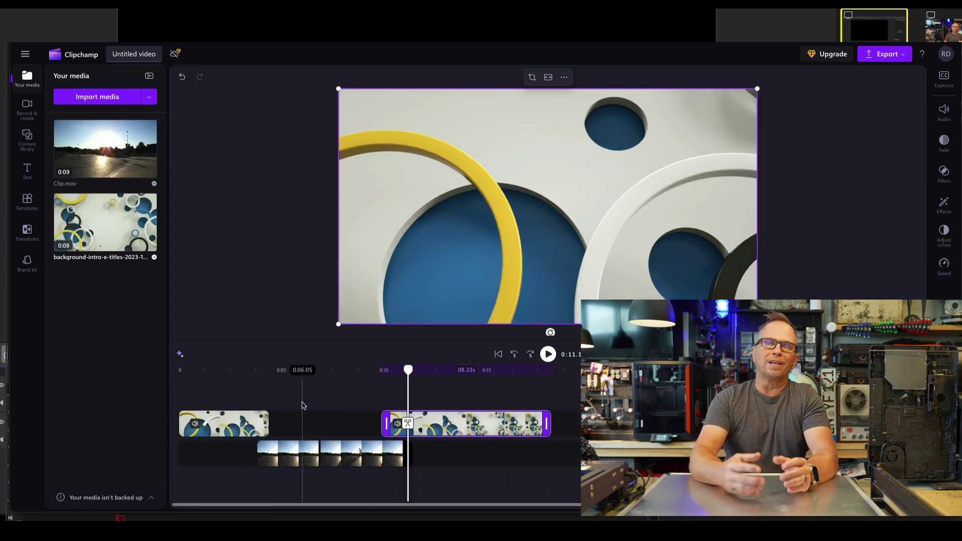
Step: Give the first intro clip a 0.5 s fade-out and play back the transition
click(219, 425)
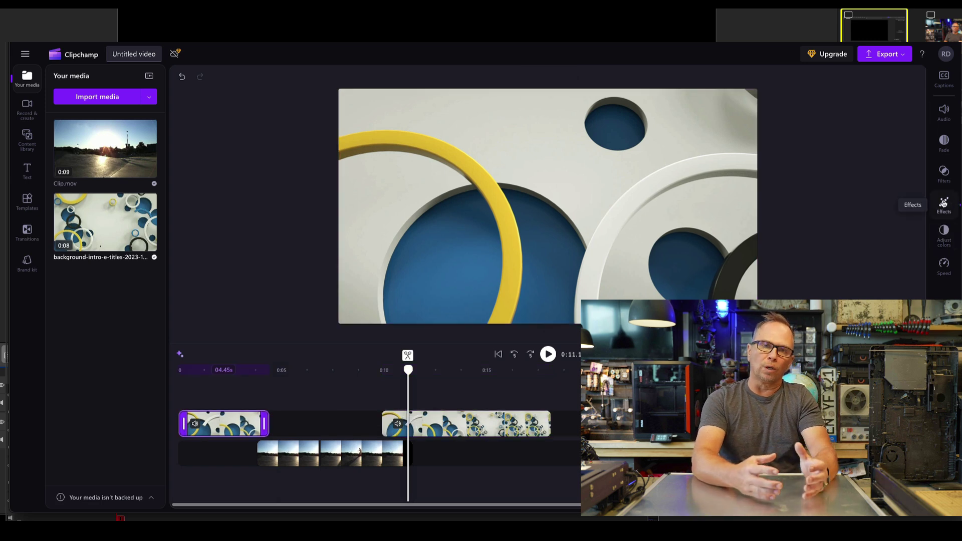
click(943, 205)
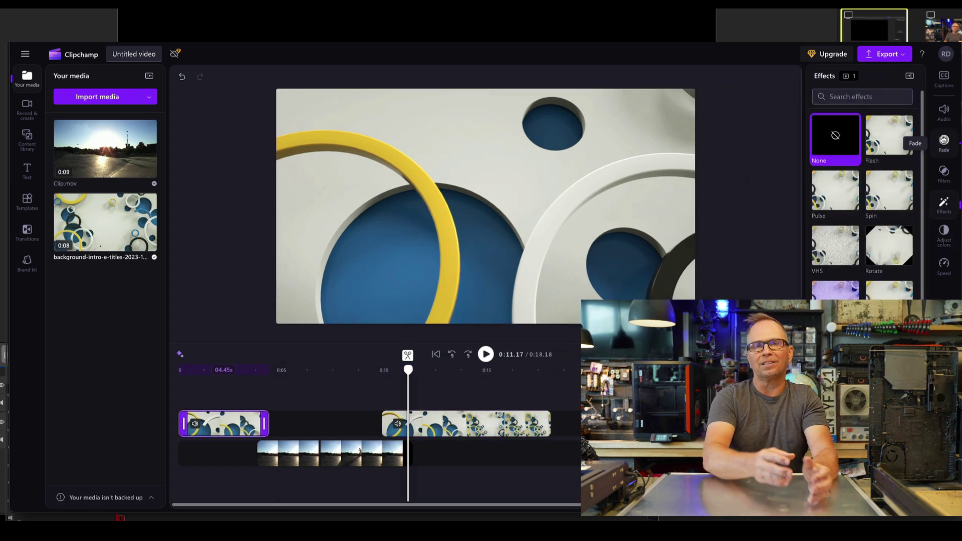
click(944, 79)
click(944, 113)
click(945, 146)
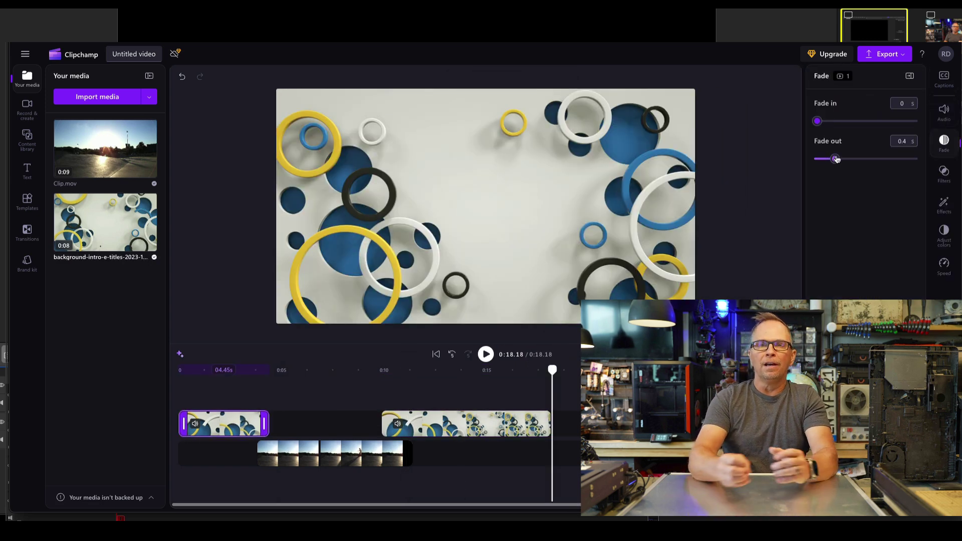
click(249, 370)
click(485, 354)
click(485, 354)
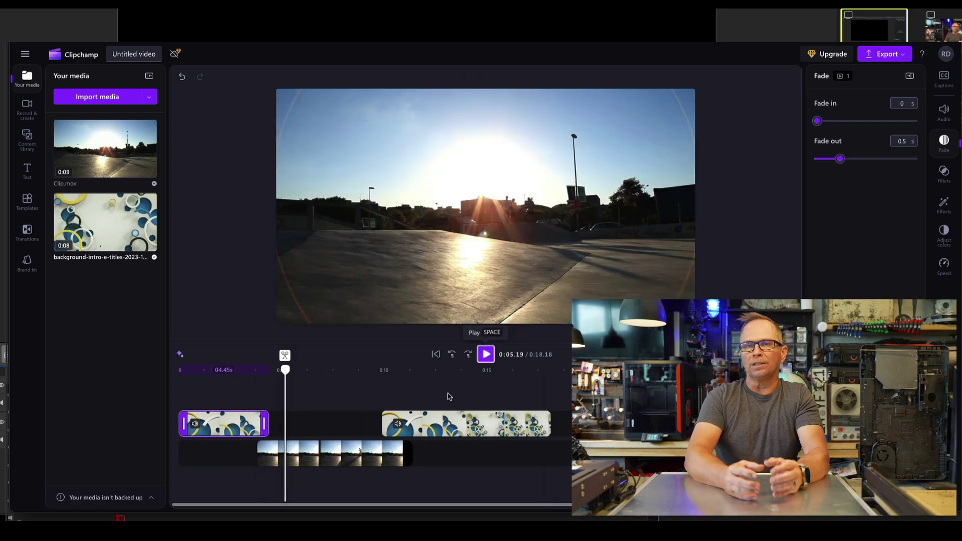
Step: Move the second intro clip slightly later, give it a short fade-in and preview the result
click(425, 423)
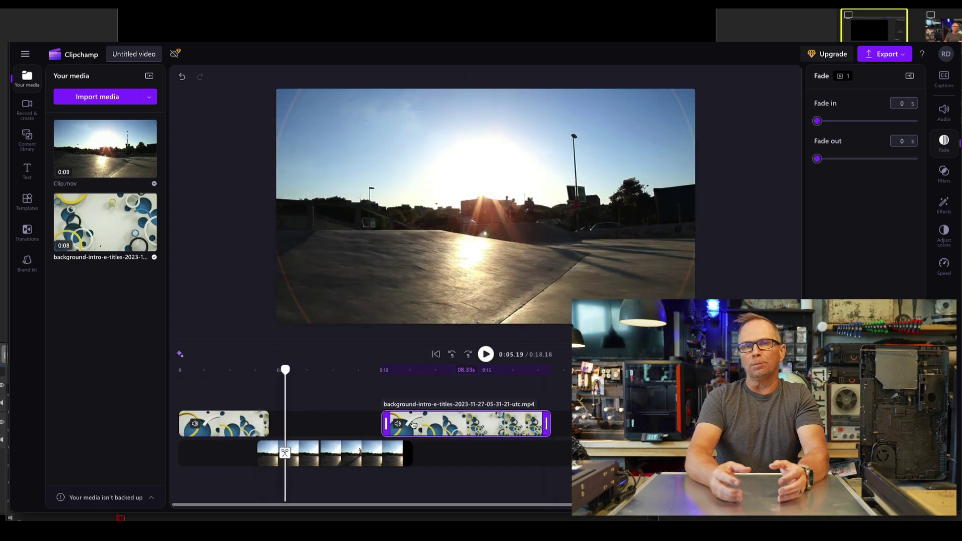
drag(433, 427, 443, 429)
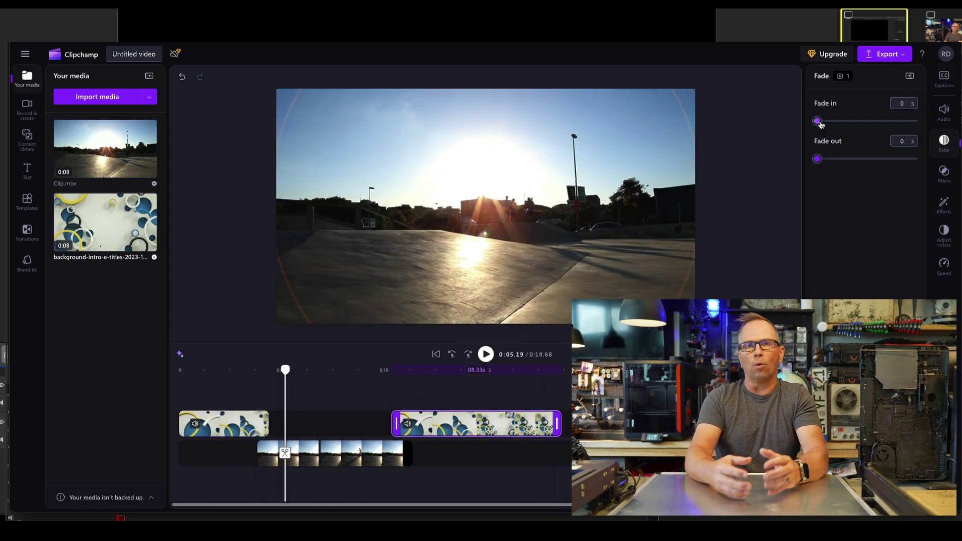
drag(841, 123, 844, 123)
click(259, 406)
click(485, 354)
click(486, 354)
Step: Extend the first intro clip's end to its full length and set its speed to 2.25
click(259, 408)
click(254, 417)
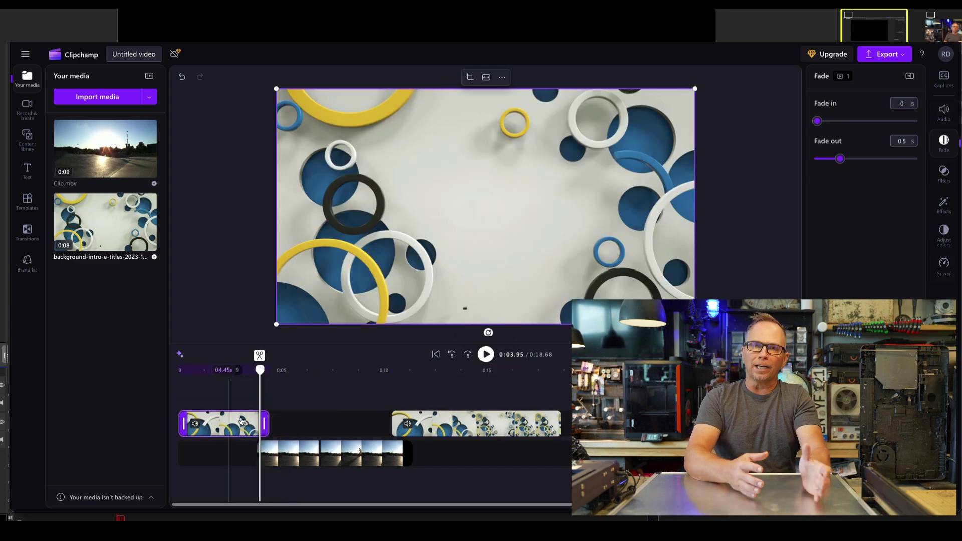
drag(264, 423, 361, 417)
click(944, 267)
drag(840, 120, 874, 121)
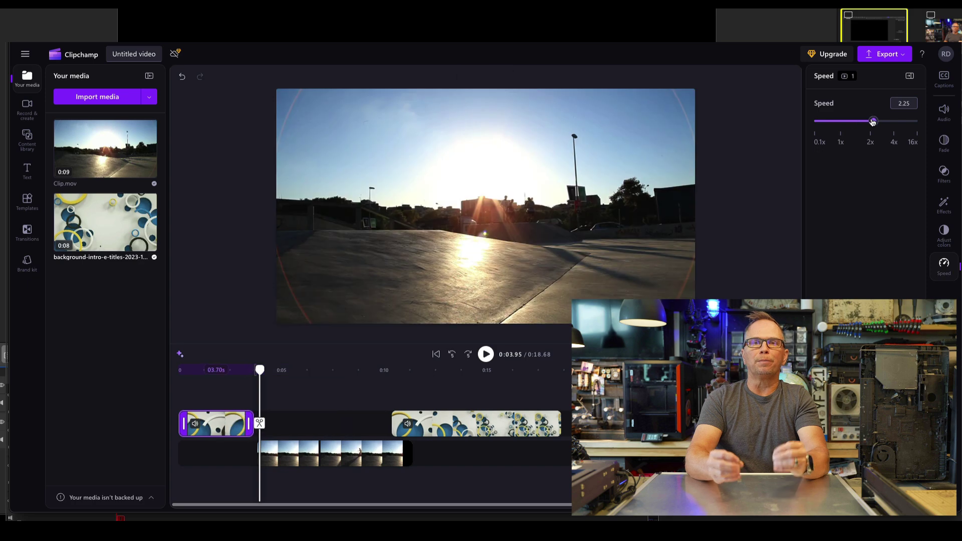
Step: Shift the Clip.mov segments and the second intro clip earlier to keep their overlap with the sped-up first intro
drag(249, 423, 318, 419)
click(296, 454)
shift+click(360, 454)
drag(361, 453, 351, 453)
click(441, 423)
drag(441, 424, 432, 423)
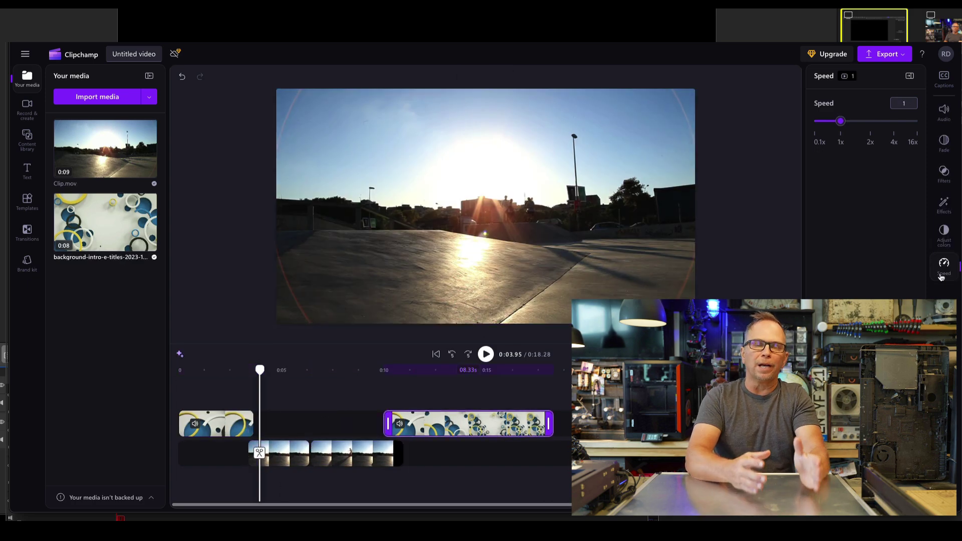
Step: Set the second intro clip's speed to 2 and play back the video from near the start
click(947, 268)
click(948, 268)
drag(840, 121, 870, 121)
click(191, 386)
click(486, 354)
click(487, 354)
Step: Add a plain text title to the timeline at about 2.5 s, over the first intro clip
click(27, 170)
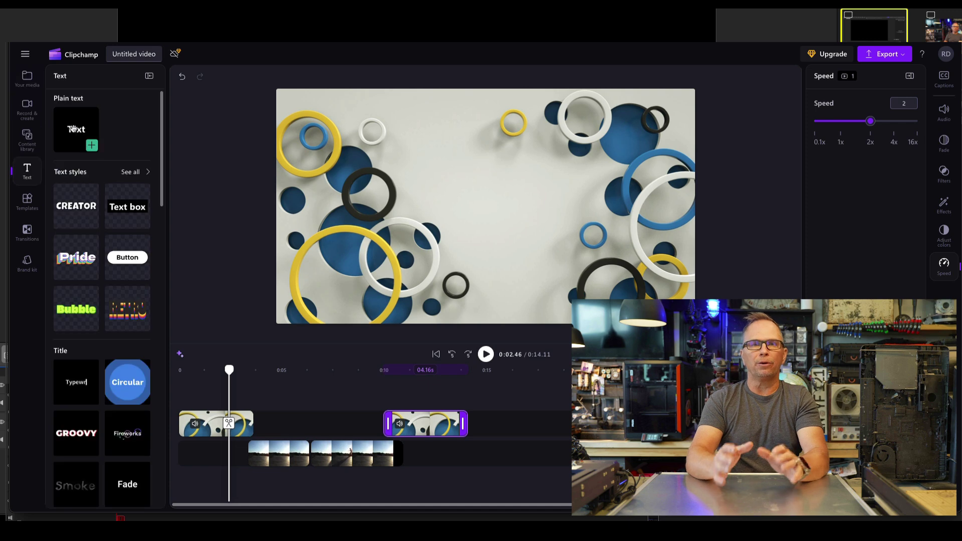
click(93, 144)
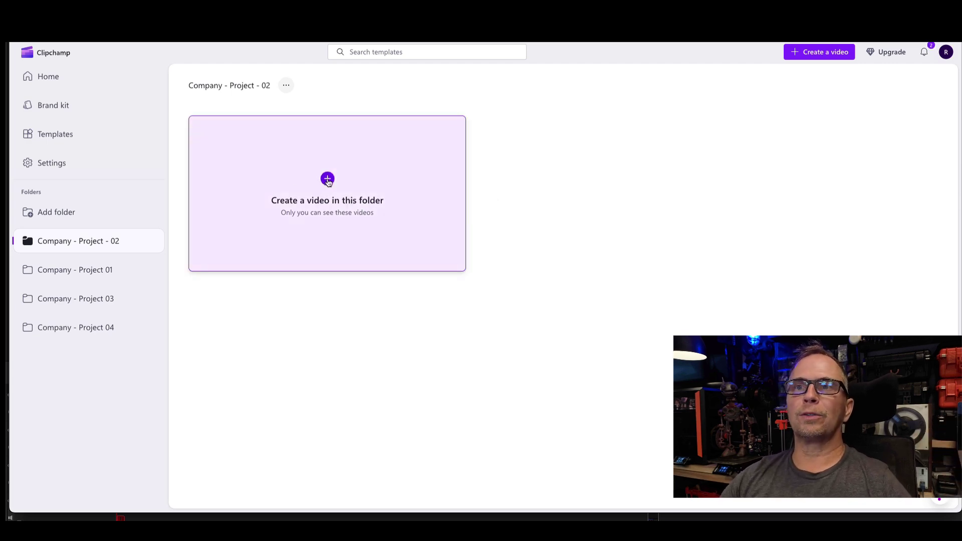
Step: Create a video in the Company - Project - 02 folder and import the background-intro MP4 and Clip.mov from Finder
click(328, 179)
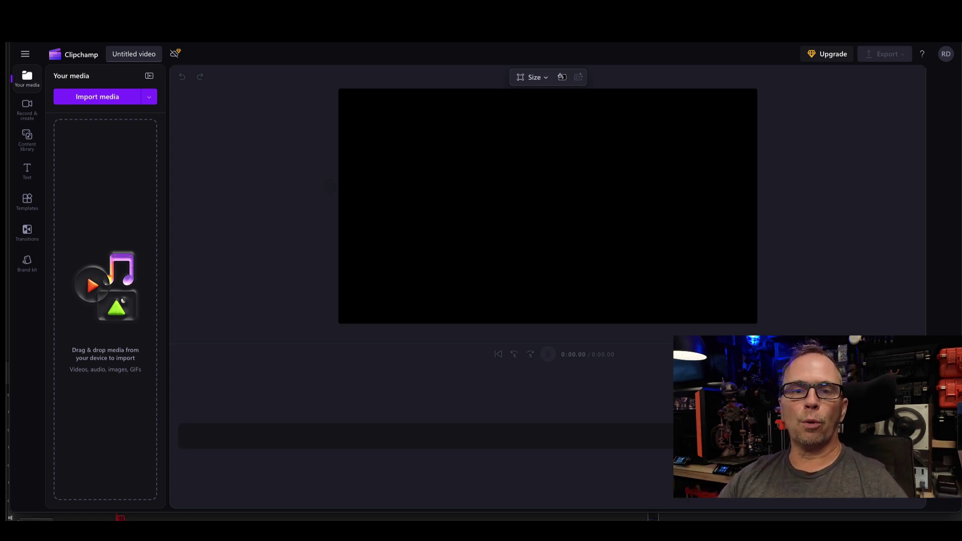
key(super+Tab)
drag(802, 199, 118, 191)
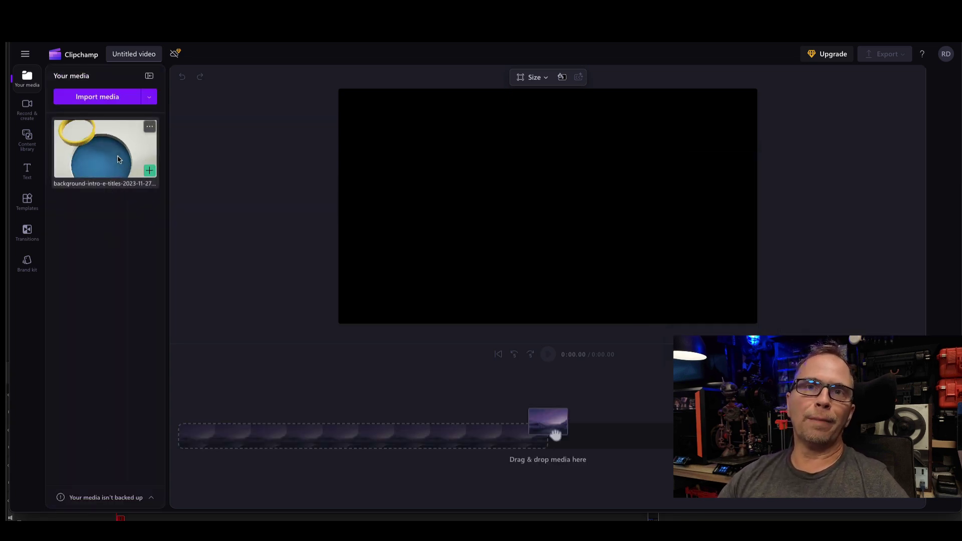
key(super+Tab)
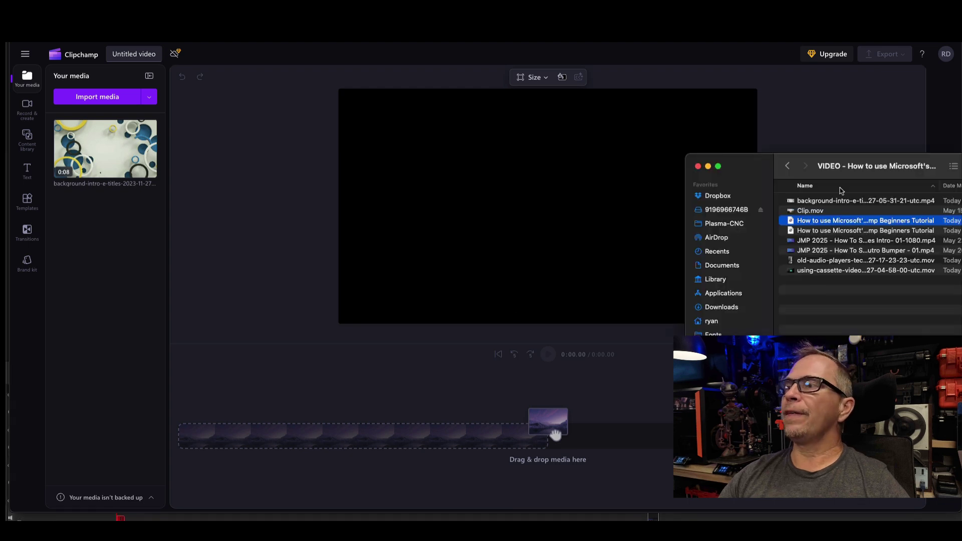
drag(810, 211, 105, 257)
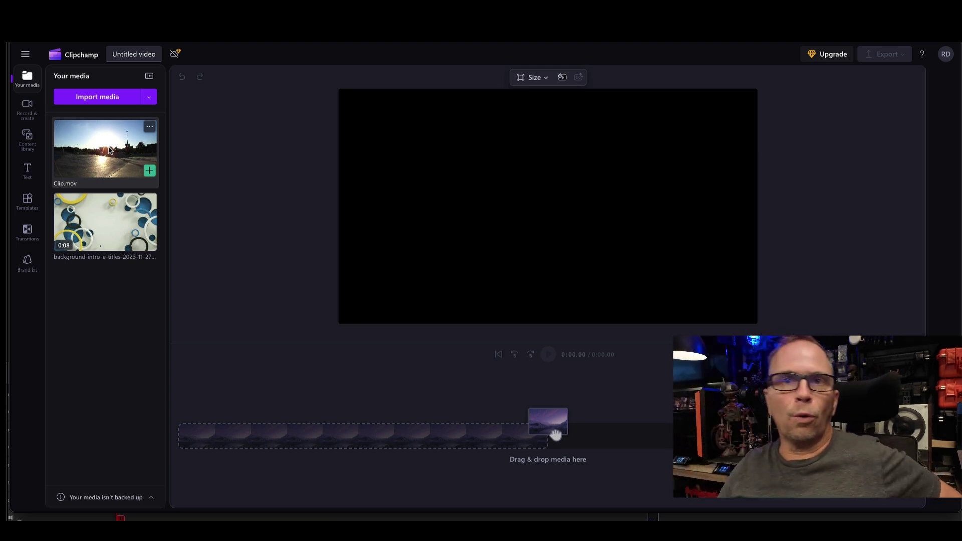
Step: Place Clip.mov at the start of the empty timeline
drag(108, 150, 301, 453)
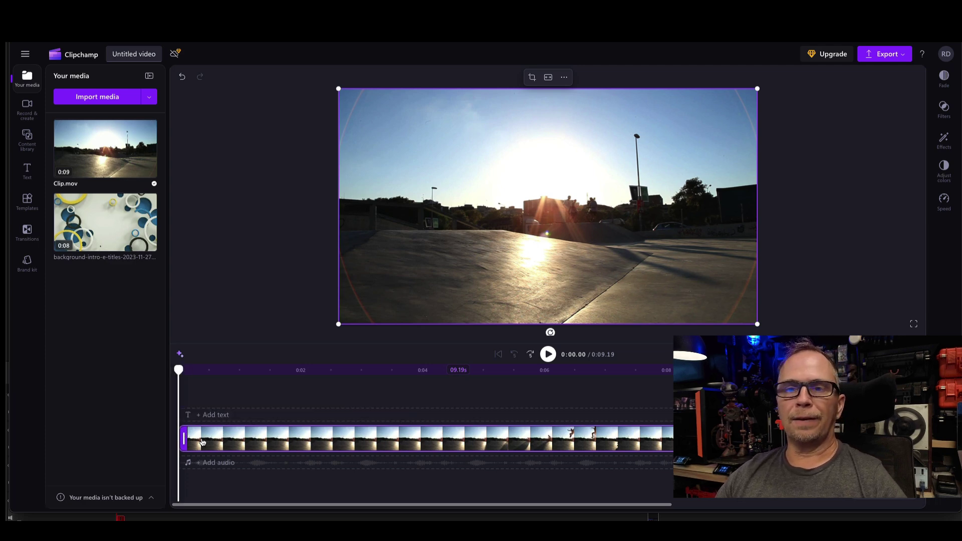
Step: Try trimming about 0.4 s off both ends of Clip.mov on the timeline, and undo the trims
drag(183, 438, 206, 437)
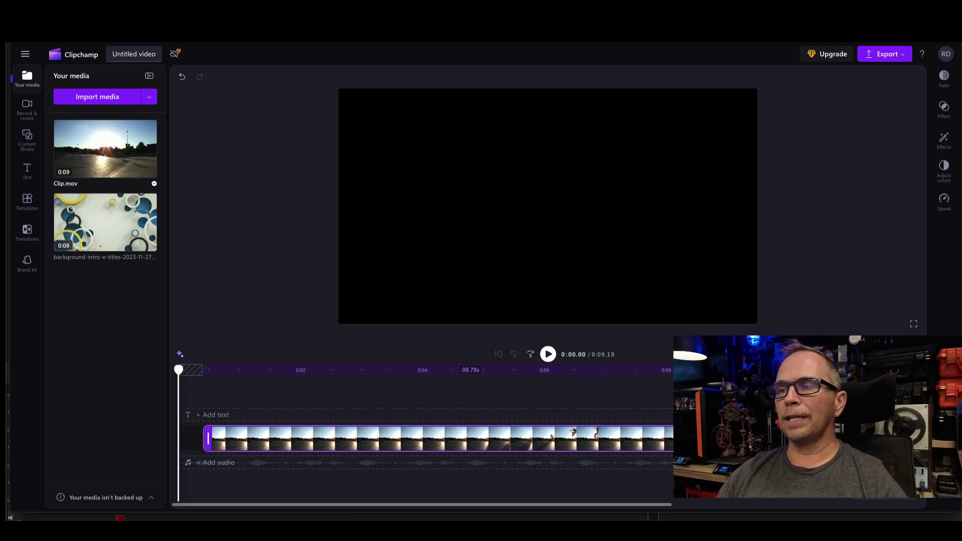
drag(735, 438, 708, 438)
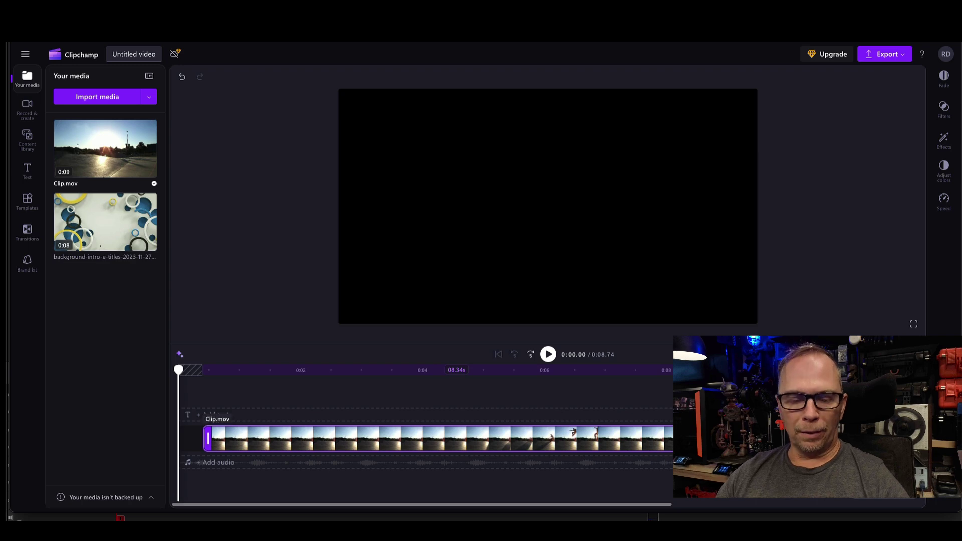
key(ctrl+z)
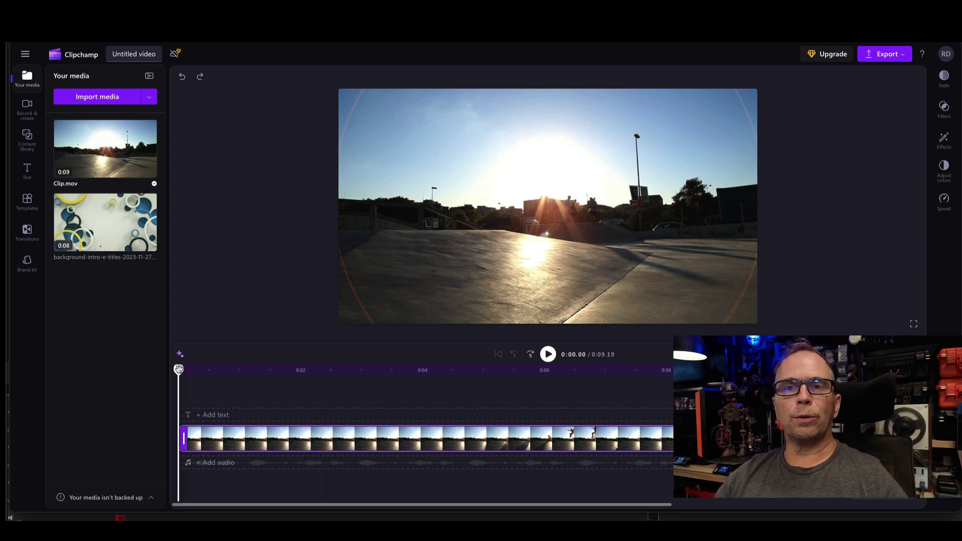
Step: Split Clip.mov at 0.27 s and delete the short opening piece
drag(178, 369, 196, 369)
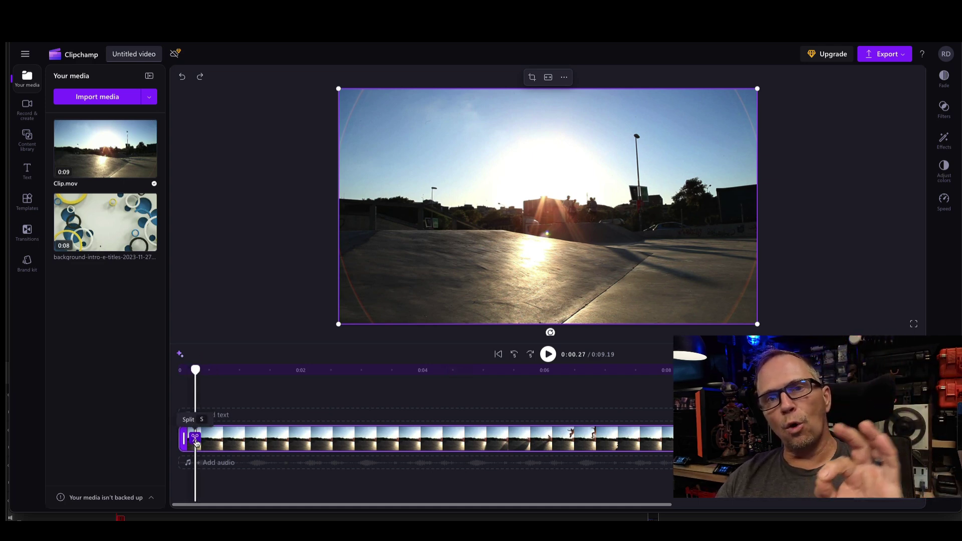
click(196, 439)
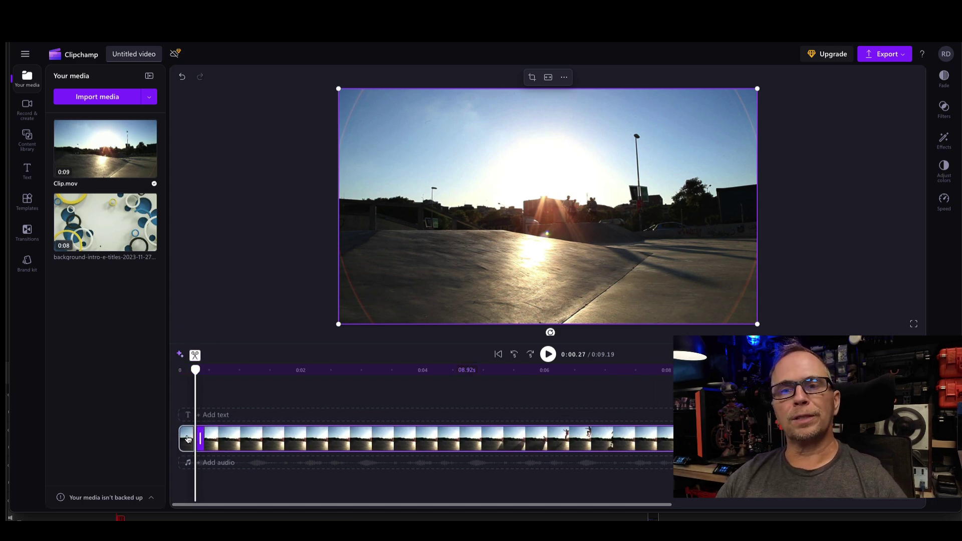
click(188, 439)
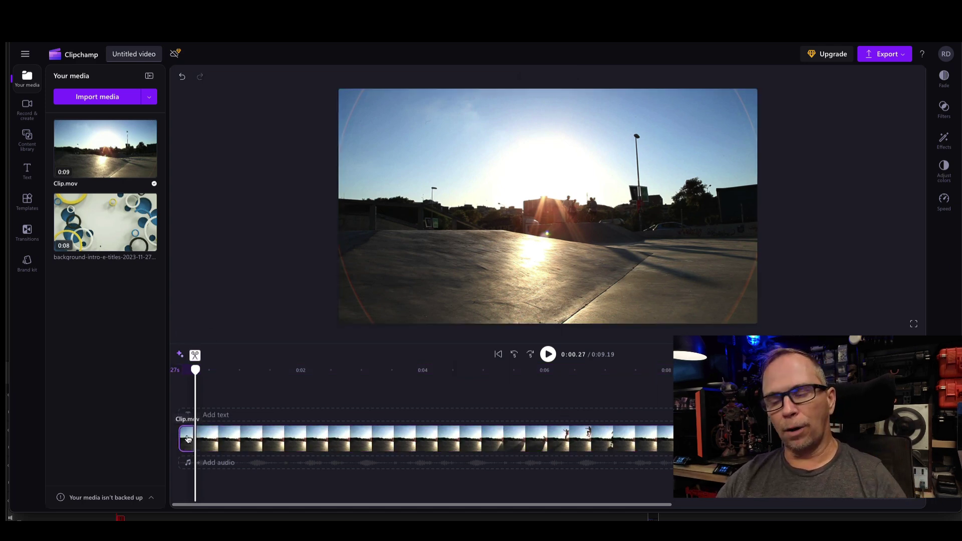
key(Delete)
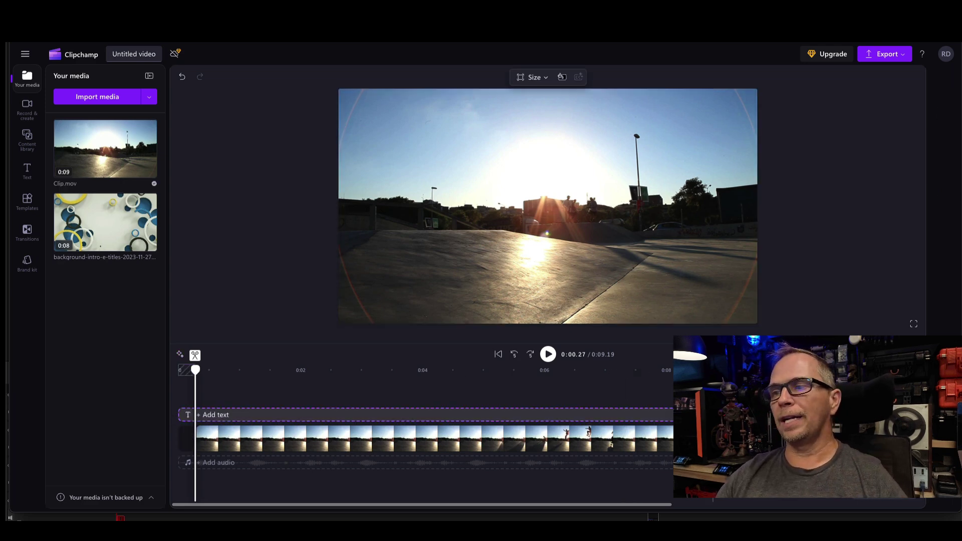
Step: Split Clip.mov at 8.78 s and delete the short end piece
click(714, 415)
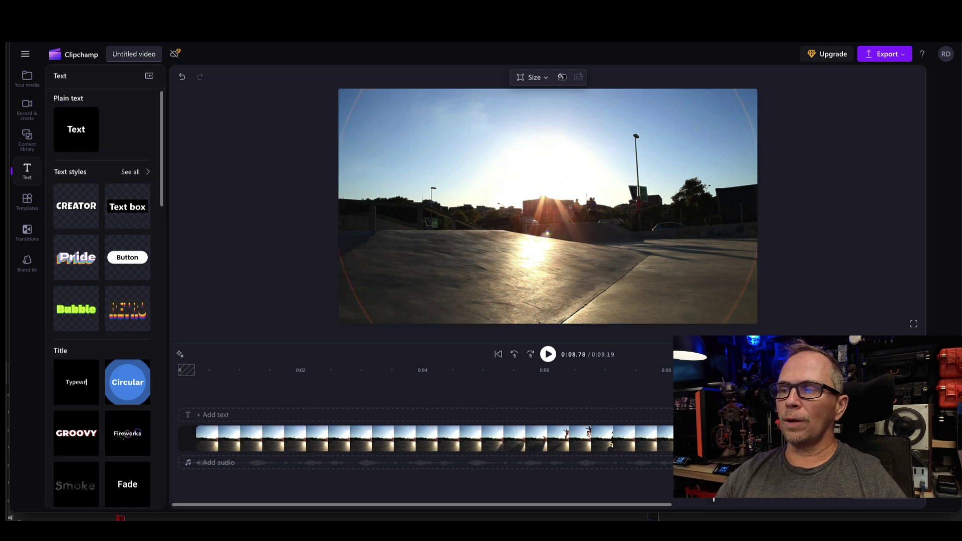
click(713, 438)
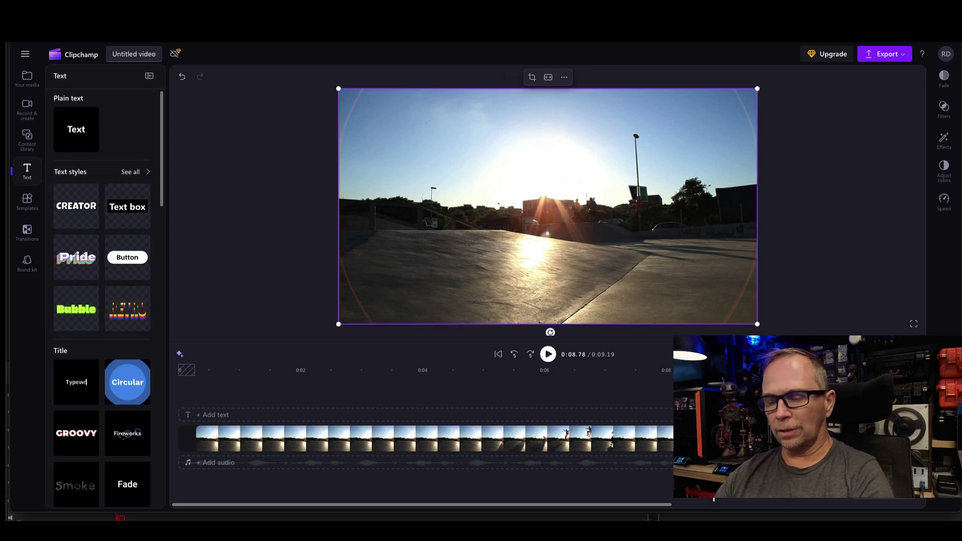
key(Delete)
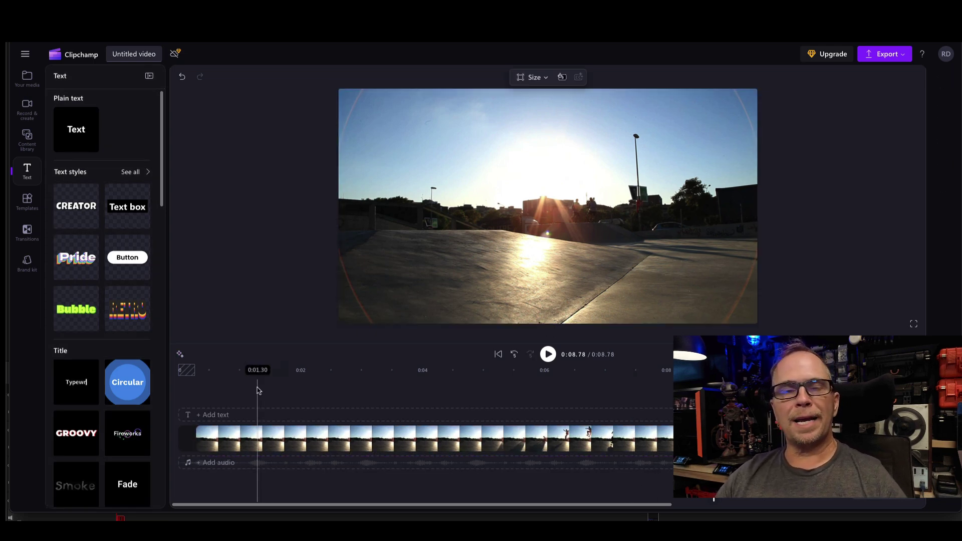
Step: Split Clip.mov at 3.34 s and again at 4.20 s
click(379, 434)
click(382, 412)
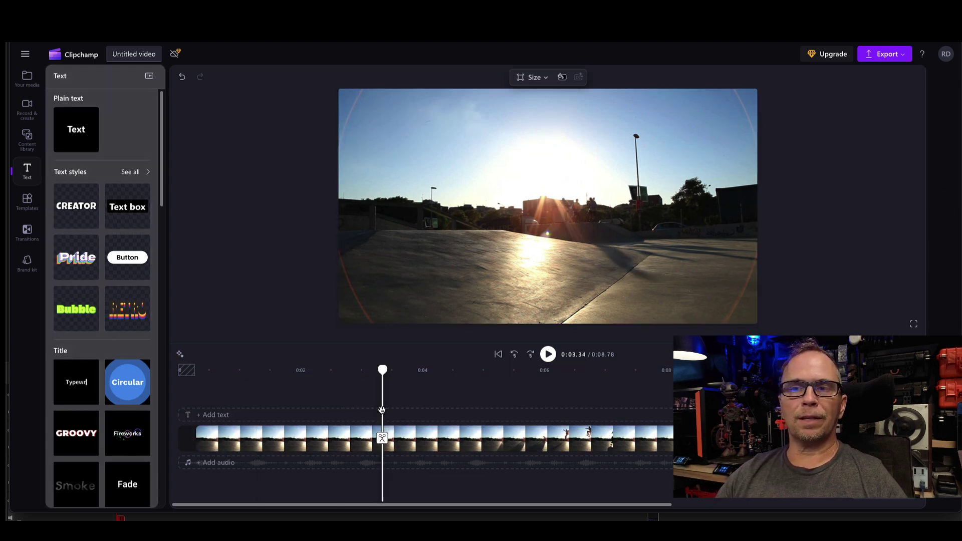
click(380, 434)
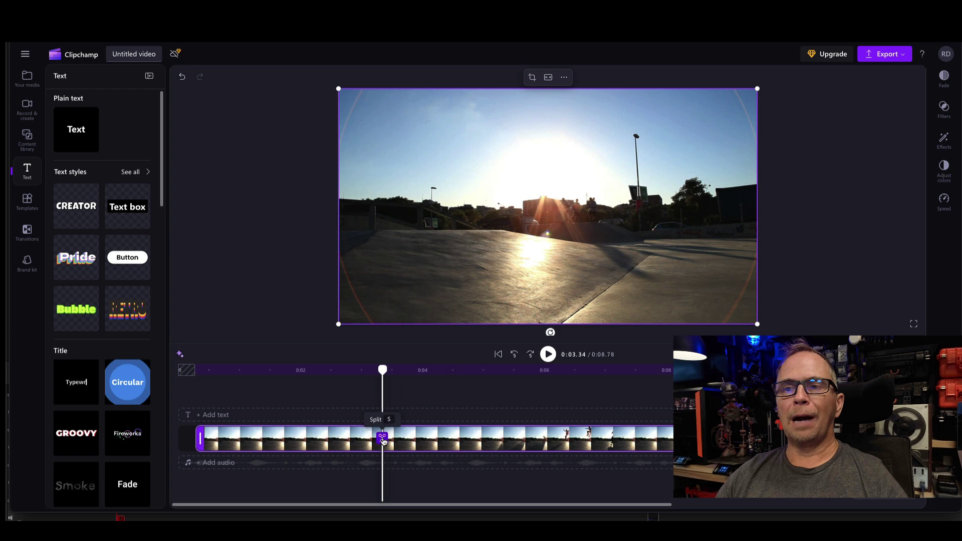
click(382, 438)
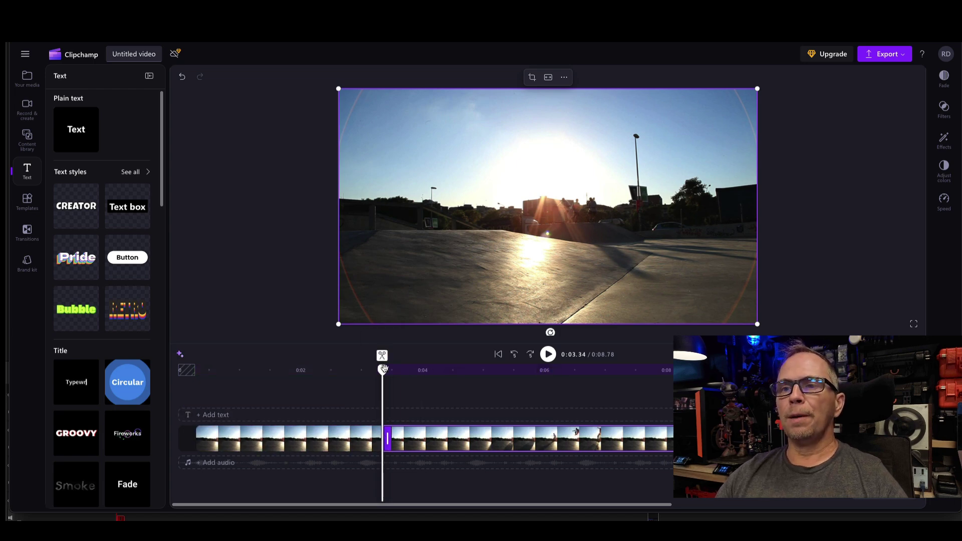
drag(383, 371, 434, 376)
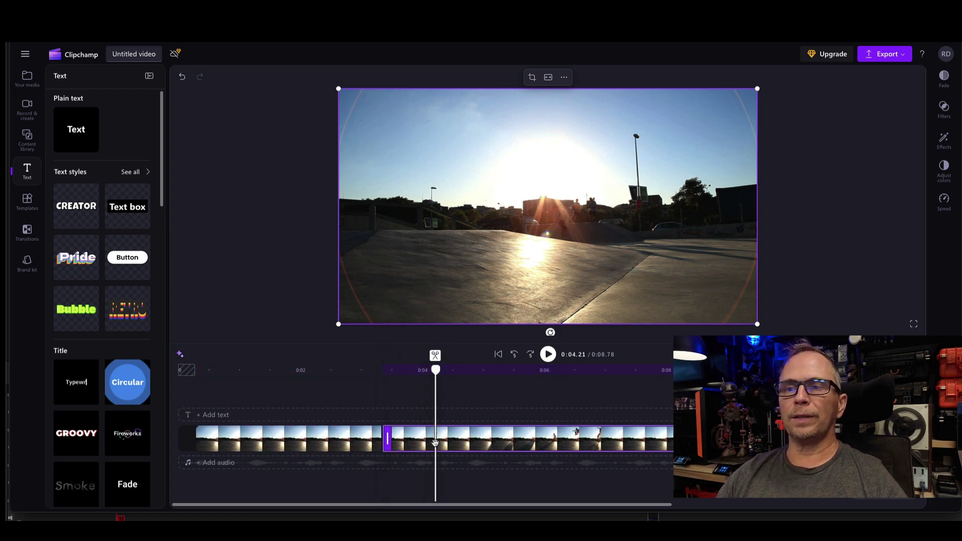
key(s)
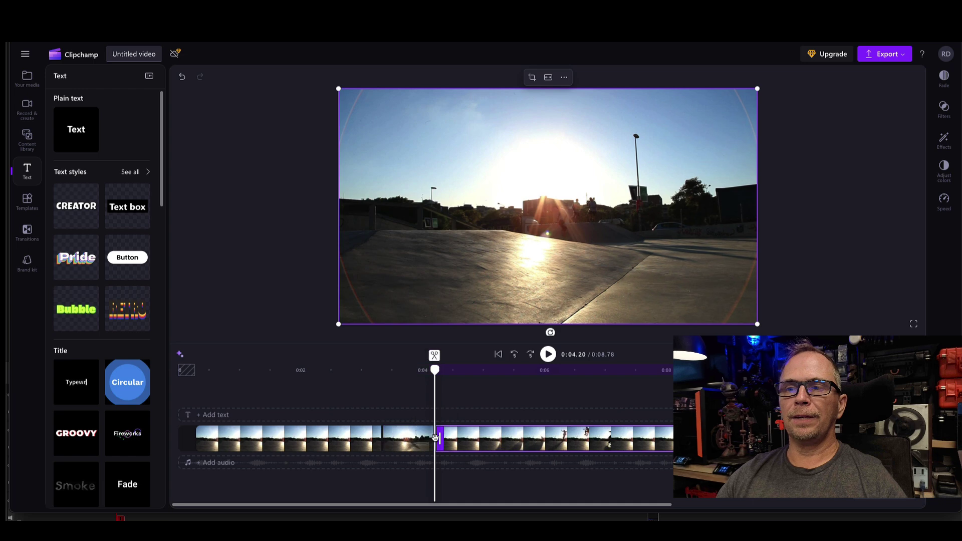
Step: Delete the short middle piece of Clip.mov between the two cuts and close the gap it leaves
click(430, 437)
key(Delete)
click(408, 437)
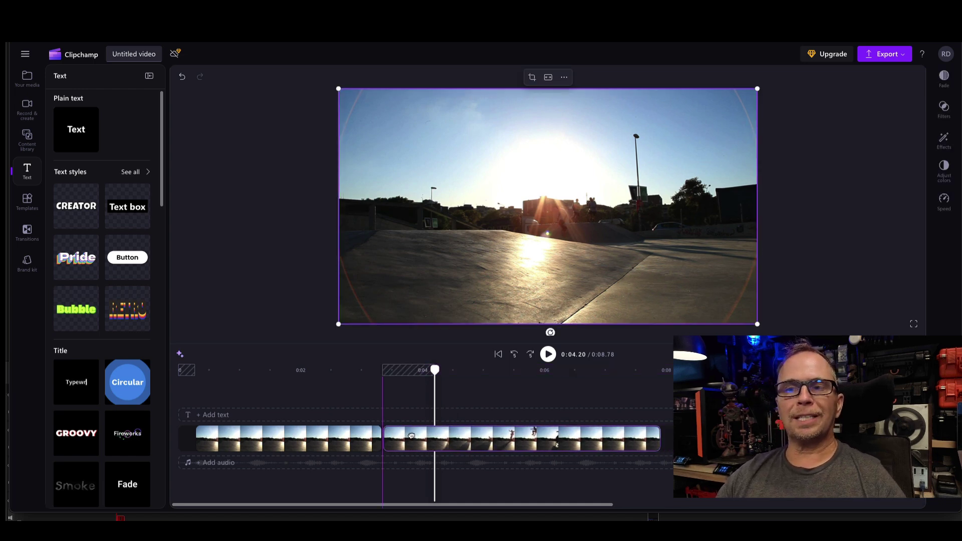
click(405, 436)
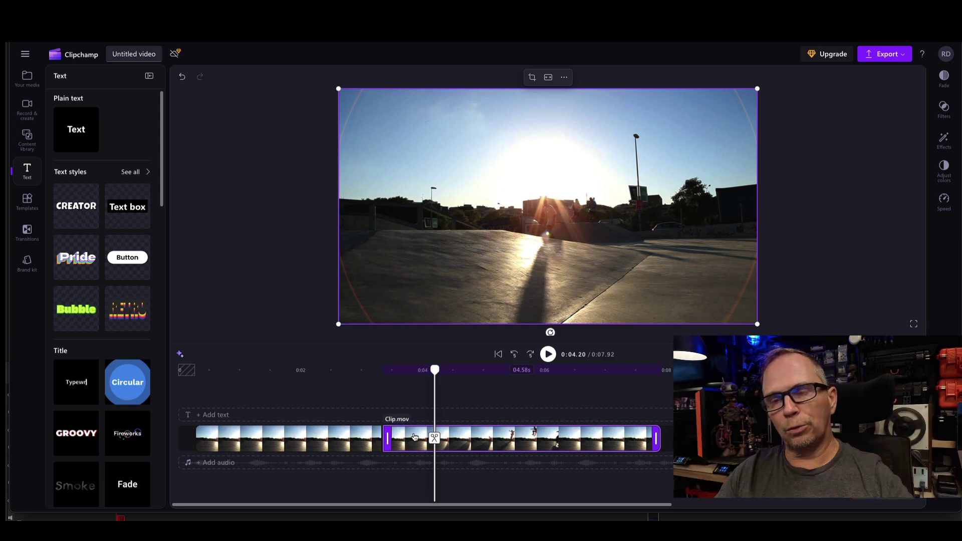
drag(365, 369, 407, 371)
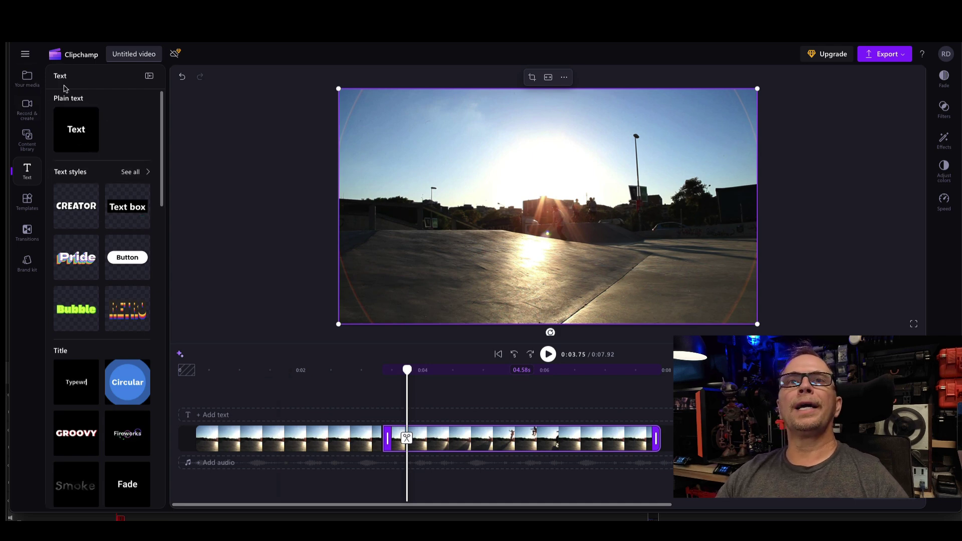
Step: Place the background intro video at the start of the timeline on a new track above Clip.mov
click(28, 87)
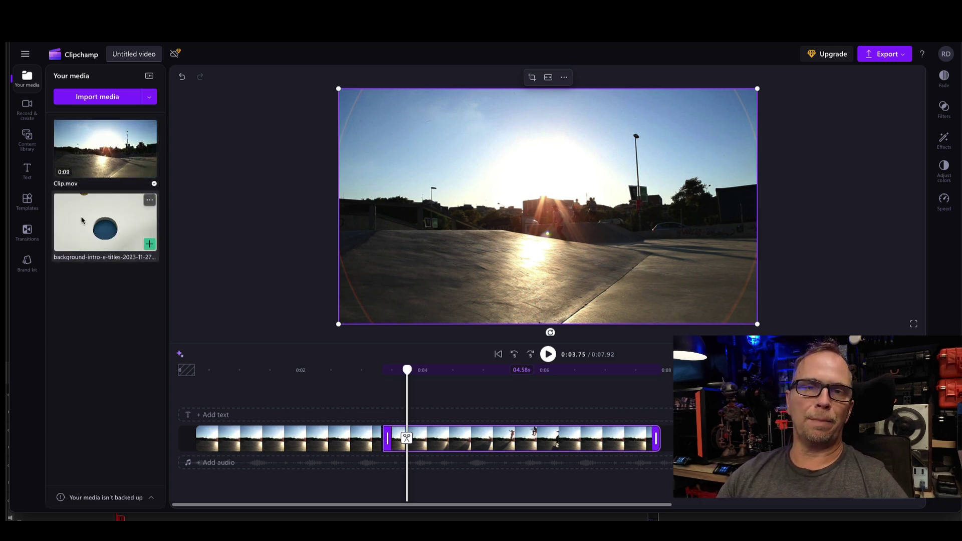
drag(101, 214, 189, 471)
drag(346, 454, 343, 400)
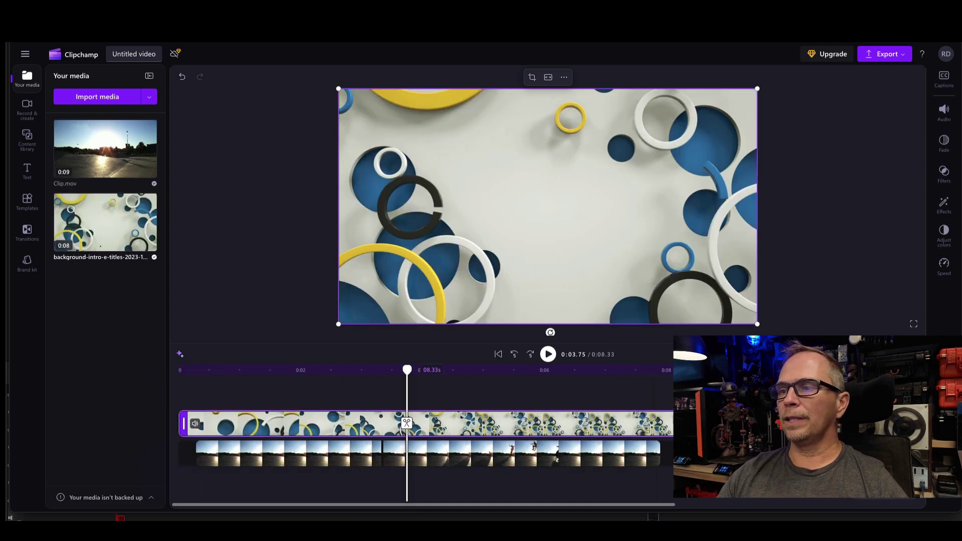
Step: Trim the background intro clip to about 0.95 s and preview the timeline from the start
drag(684, 426, 234, 426)
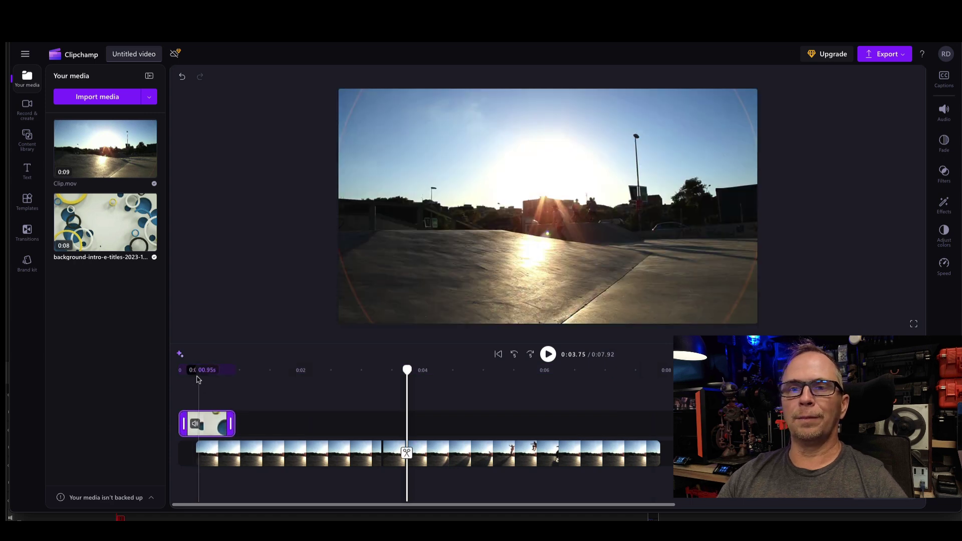
key(space)
key(space)
click(498, 354)
key(space)
key(space)
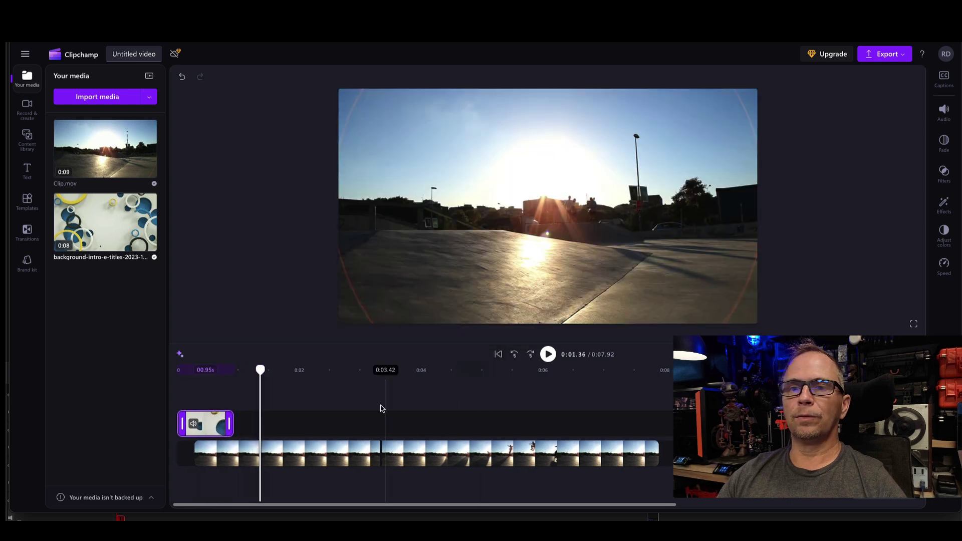
Step: Extend the background intro clip to about 4.45 s and move both Clip.mov pieces together to start at about 3.8 s
drag(226, 428, 444, 424)
click(377, 438)
click(353, 452)
shift+click(408, 453)
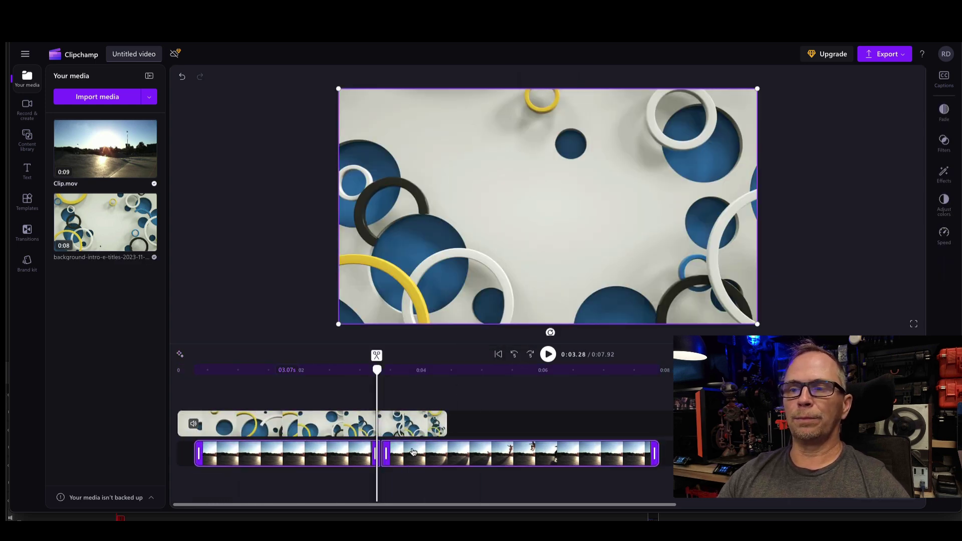
drag(305, 457, 521, 456)
scroll(417, 408, down, 4)
scroll(417, 408, up, 3)
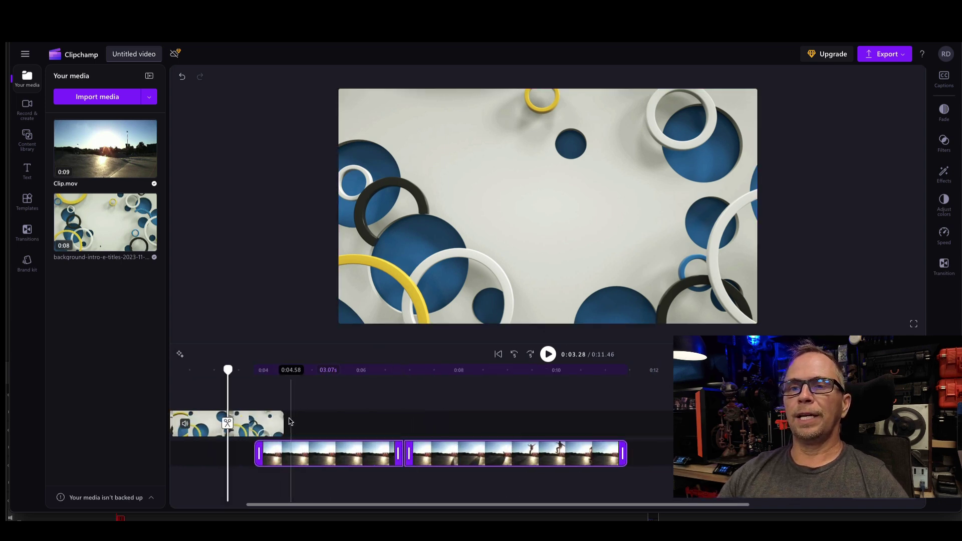
click(206, 420)
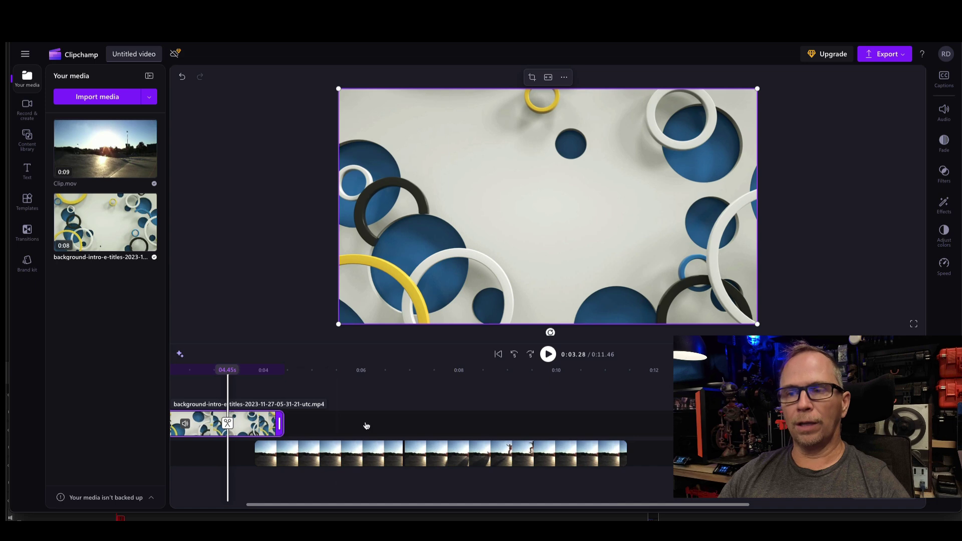
Step: Try to copy the background intro clip to about 11.25 s, then try moving the clip along its track and undo the move
click(615, 370)
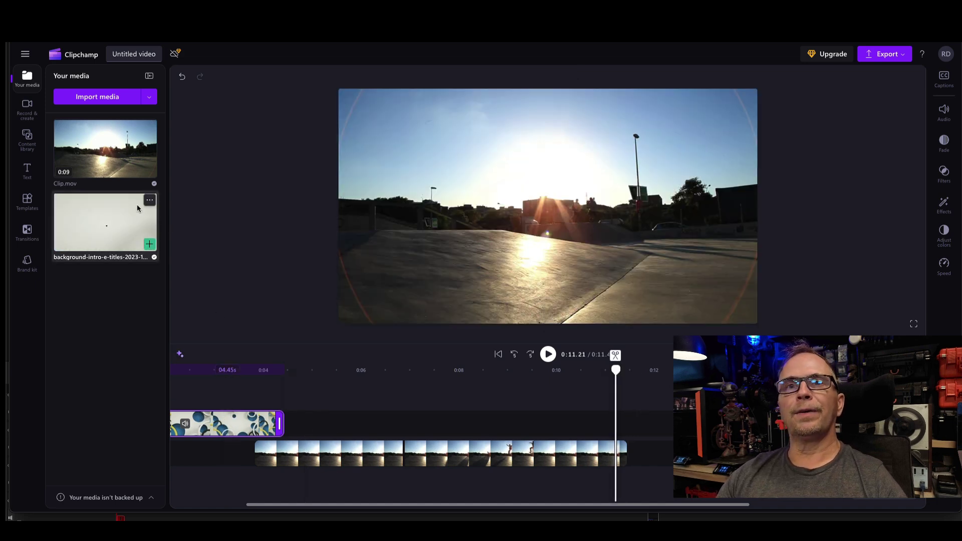
right_click(222, 426)
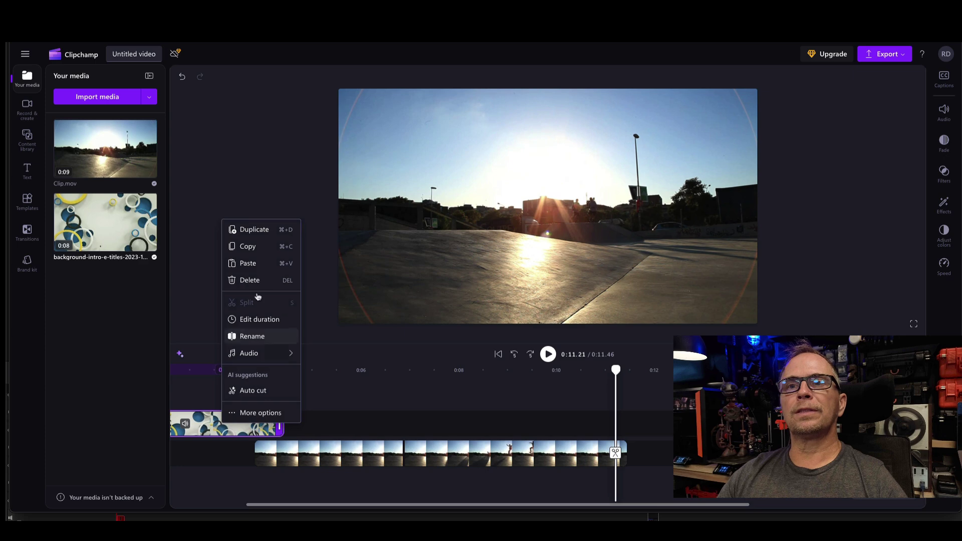
click(252, 247)
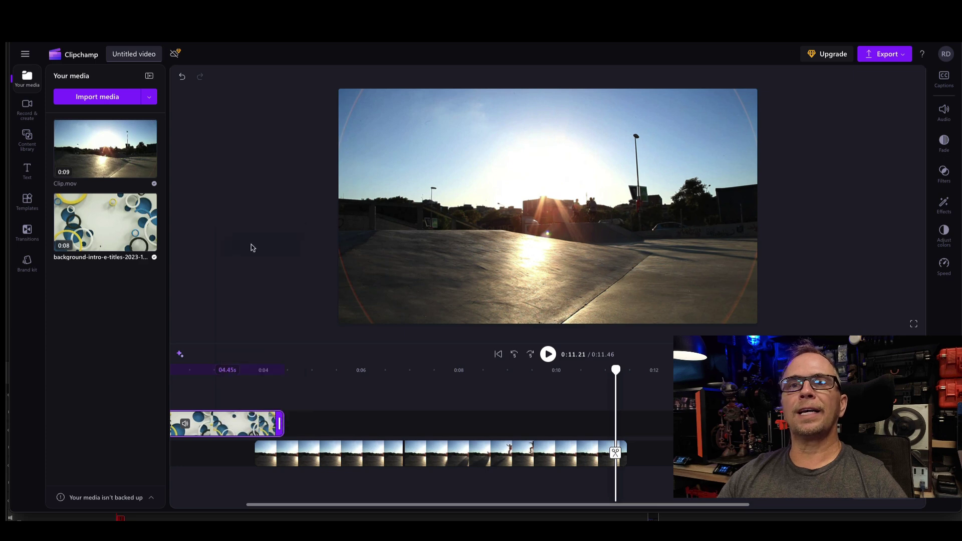
click(617, 370)
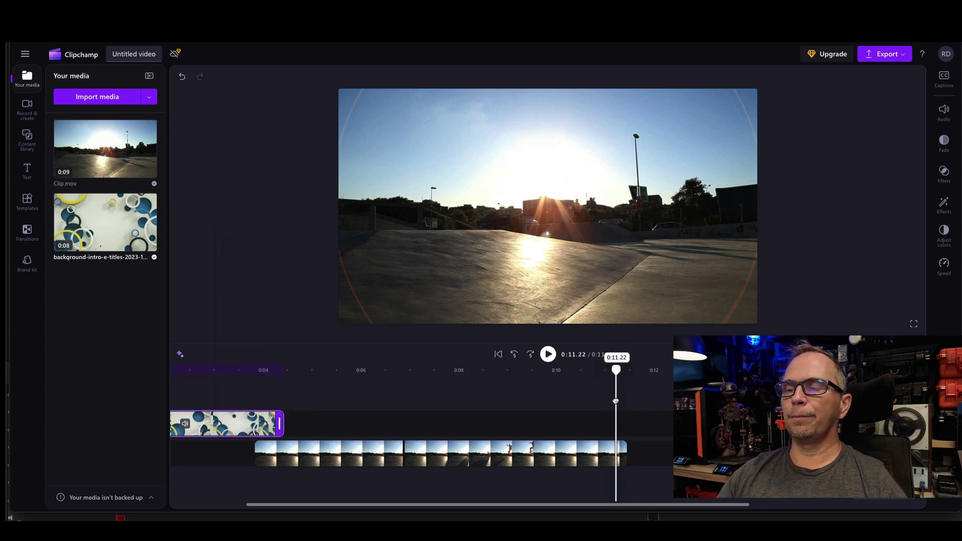
drag(615, 400, 616, 421)
click(94, 3)
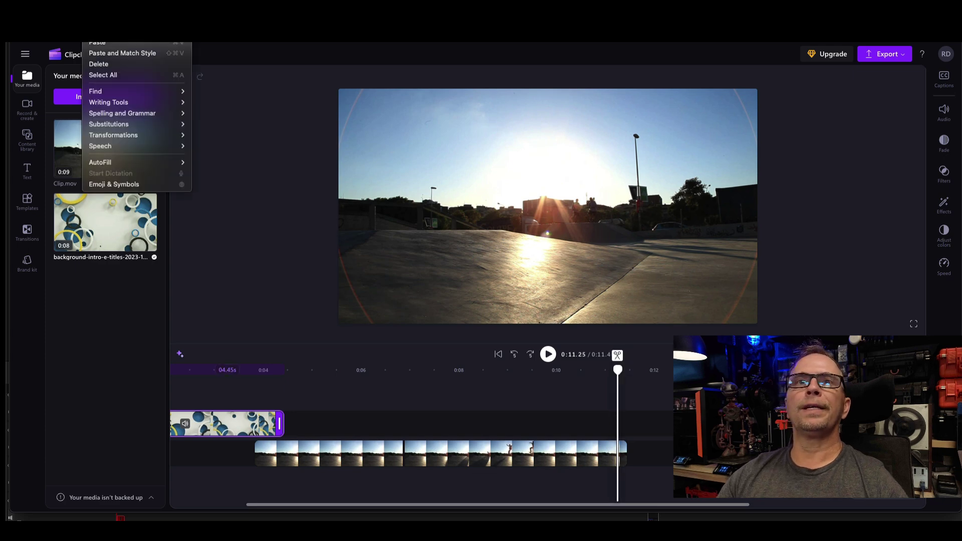
click(114, 76)
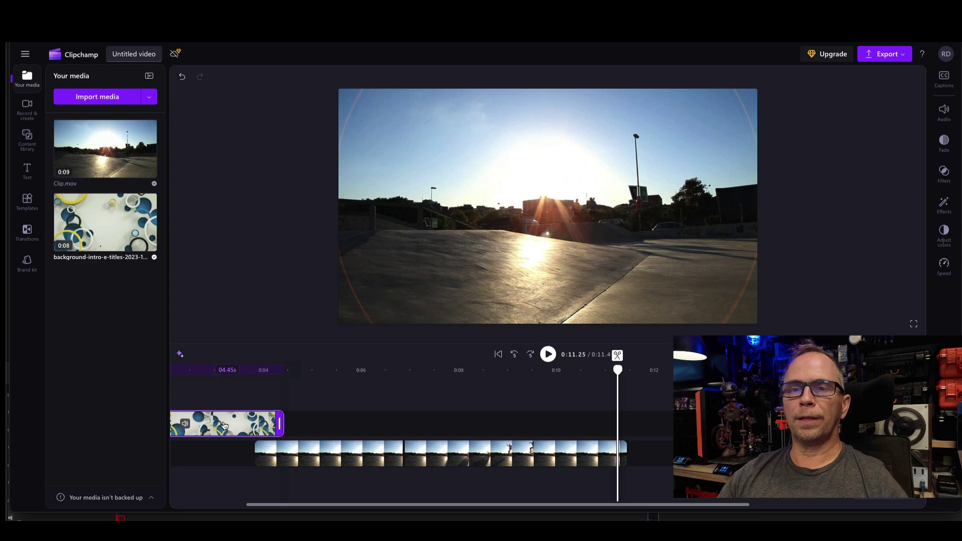
drag(223, 424, 431, 423)
key(ctrl+z)
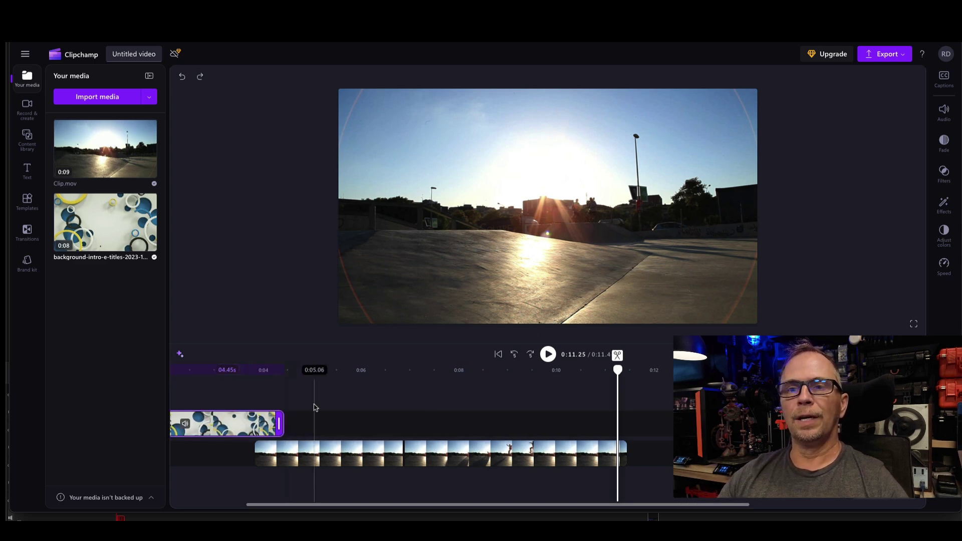
Step: Add a second copy of the background intro video to the upper track at about 9.85 s, overlapping the end of Clip.mov
drag(107, 226, 554, 423)
drag(538, 371, 613, 371)
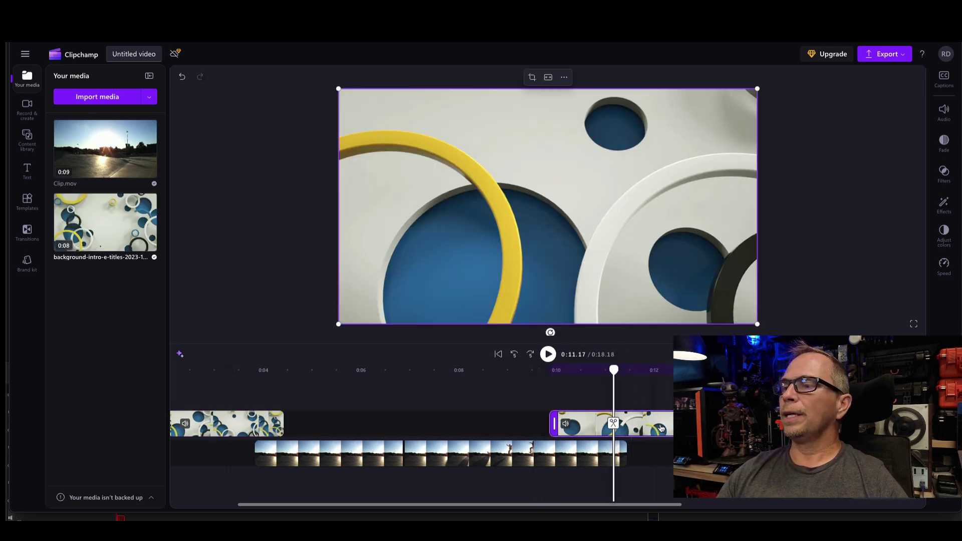
scroll(452, 418, down, 3)
scroll(452, 413, up, 2)
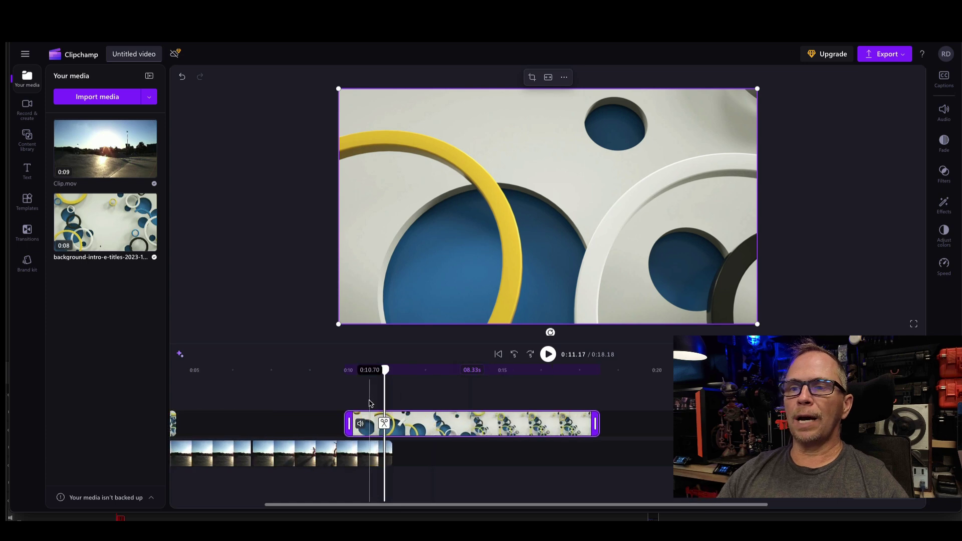
scroll(369, 403, down, 3)
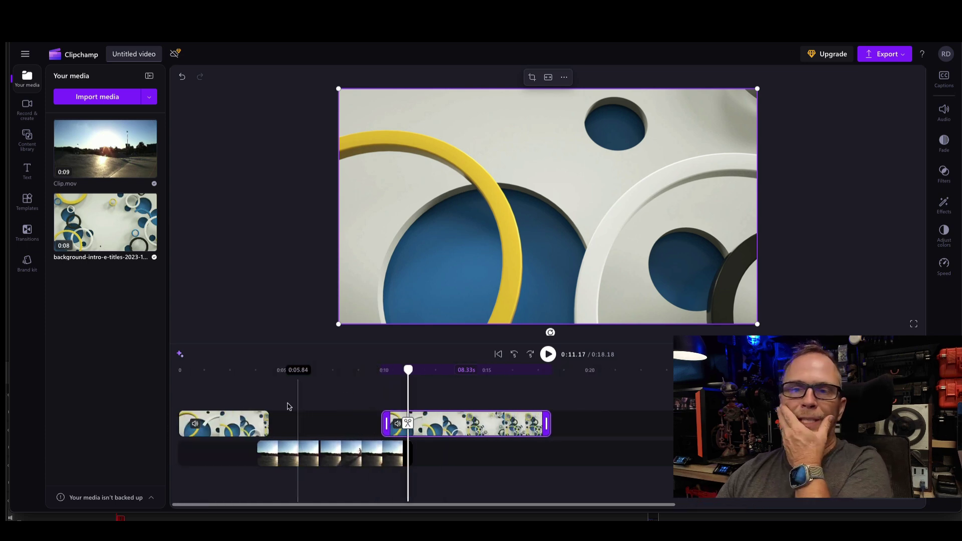
Step: Set a 0.5 s fade out on the first background intro clip and play back its transition into Clip.mov
click(186, 423)
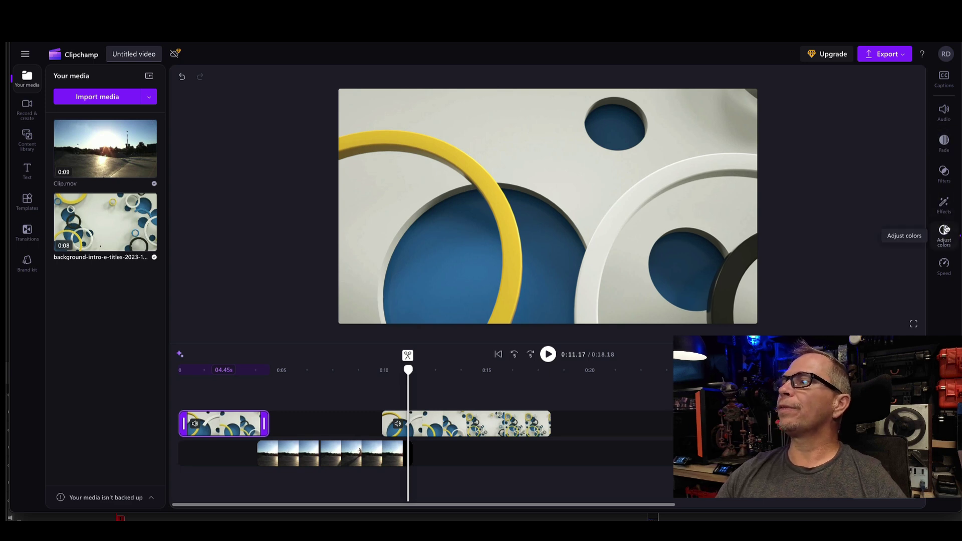
click(943, 203)
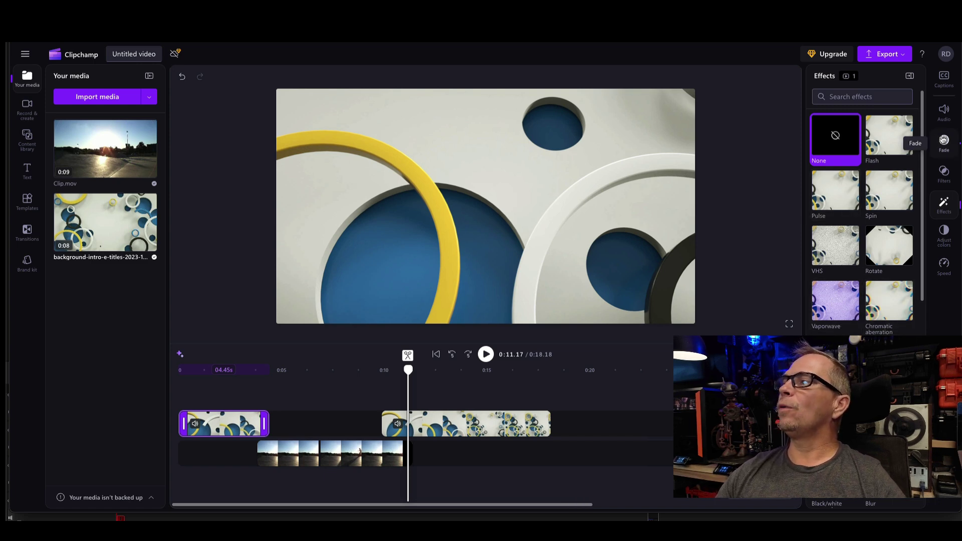
click(638, 407)
click(233, 420)
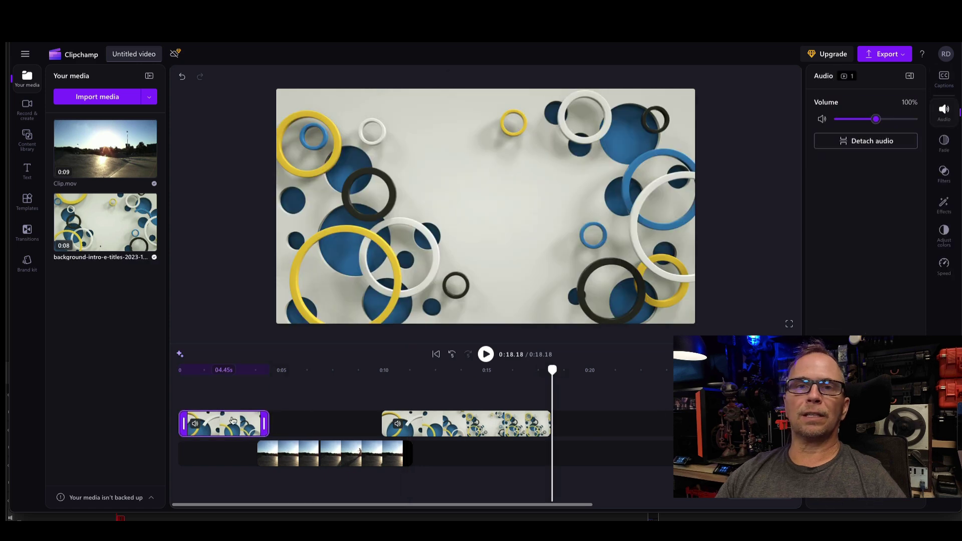
click(943, 142)
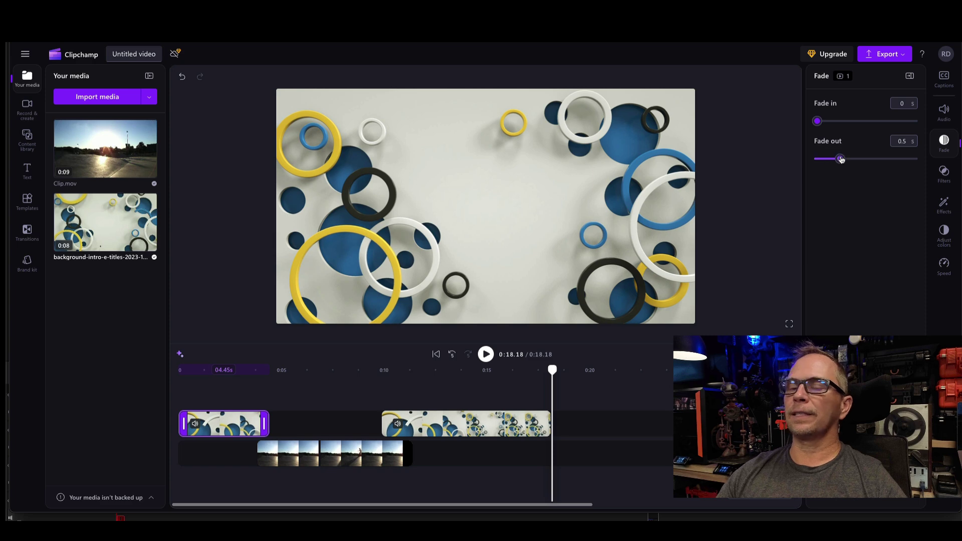
click(255, 369)
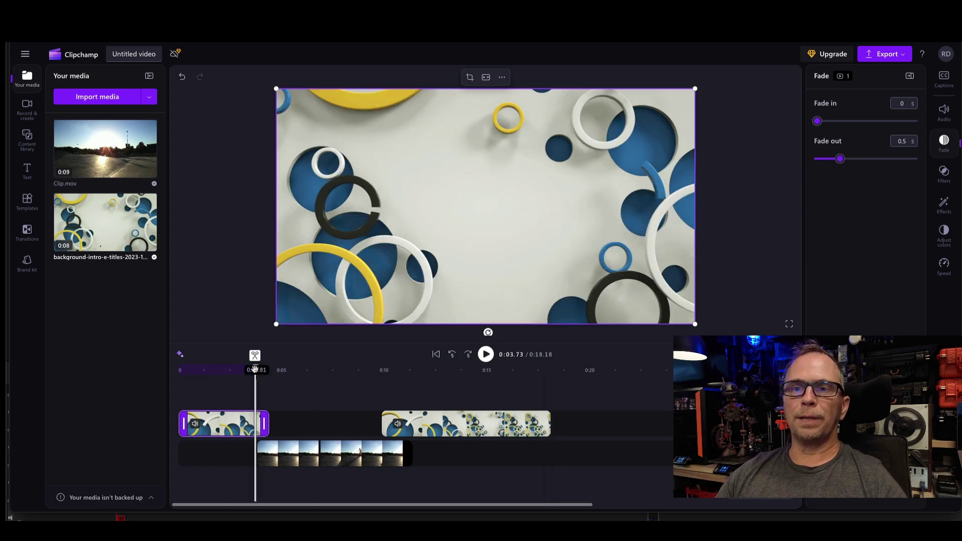
click(485, 354)
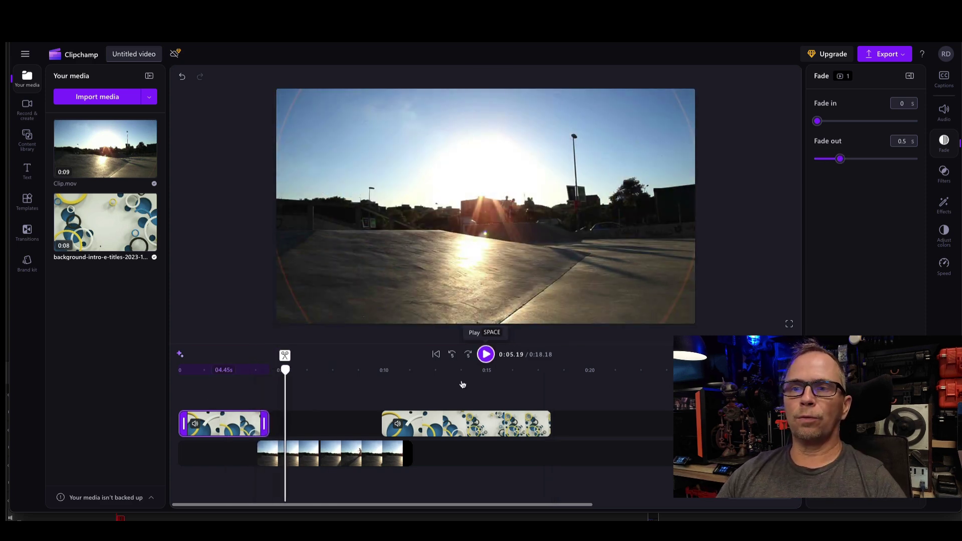
Step: Give the second background intro clip a 0.5 s fade in and a start at about 10.35 s, and replay the first clip's fade
click(428, 419)
drag(428, 419, 434, 427)
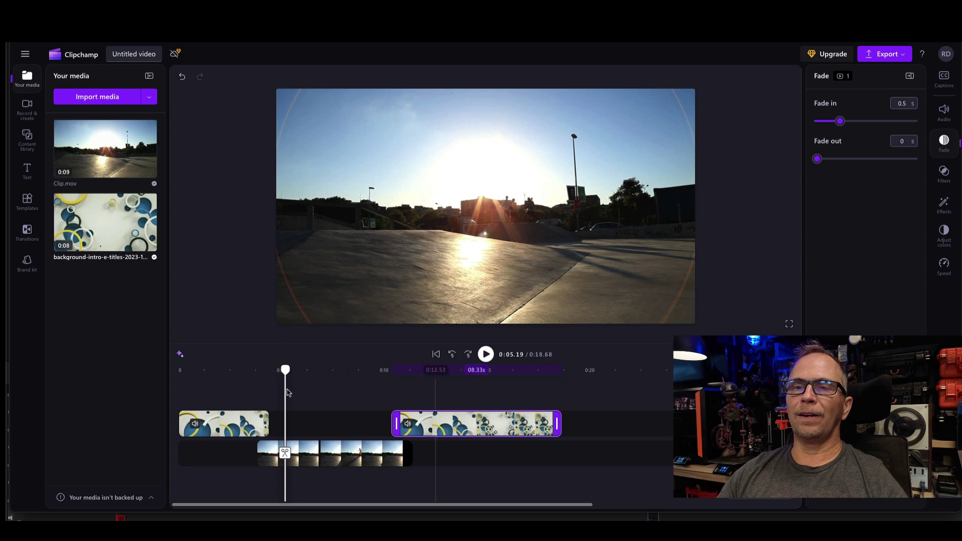
click(259, 370)
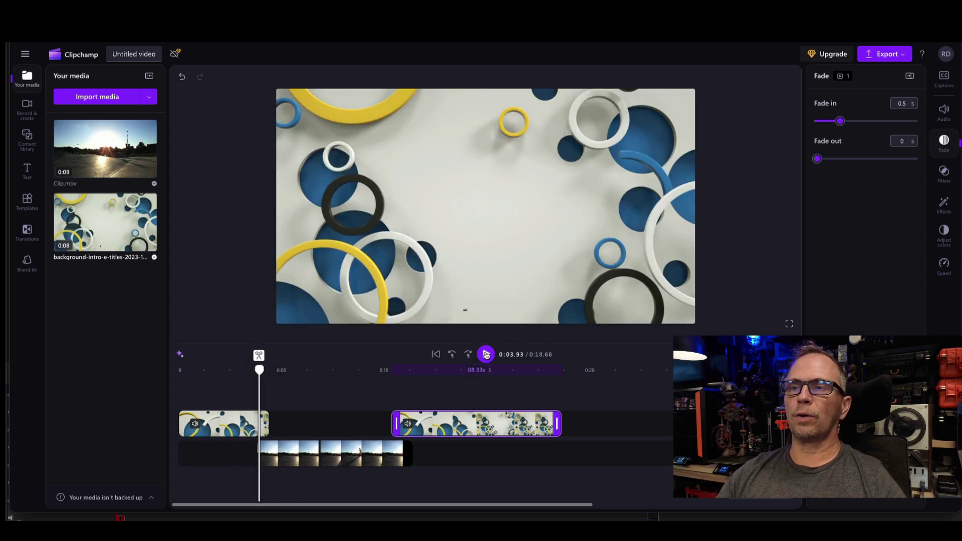
click(486, 355)
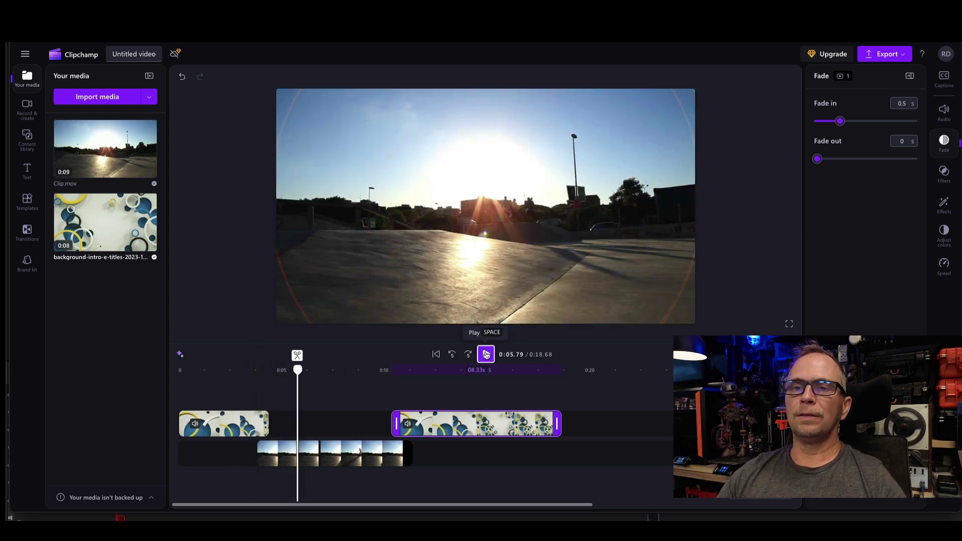
click(485, 355)
click(259, 370)
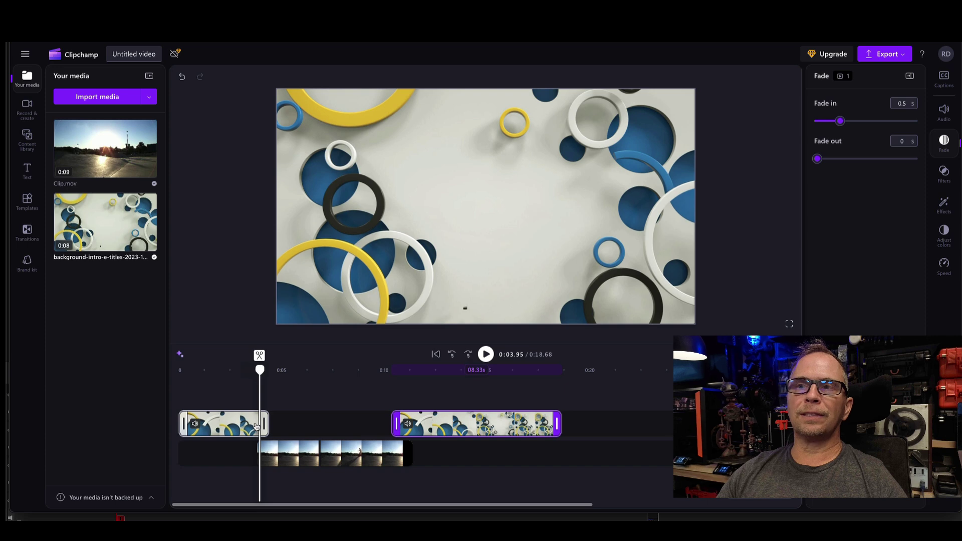
Step: Extend the first background intro clip to its full 8.33 s and set its speed to 2.25x
click(240, 431)
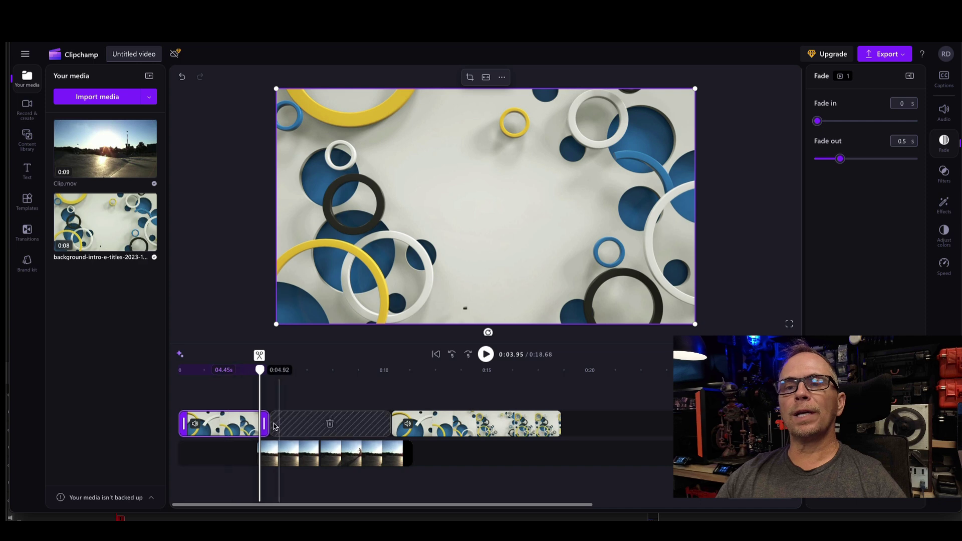
drag(266, 423, 348, 422)
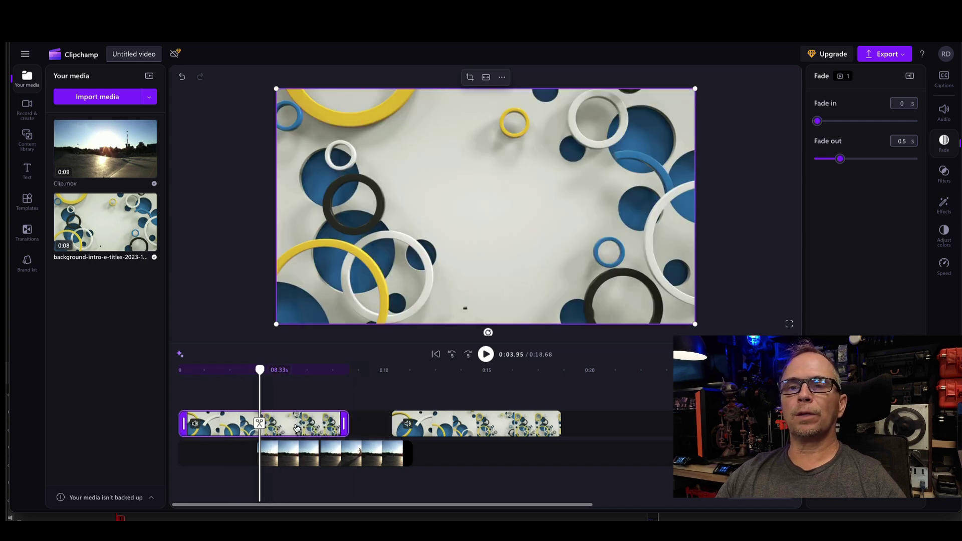
click(943, 268)
drag(840, 120, 873, 121)
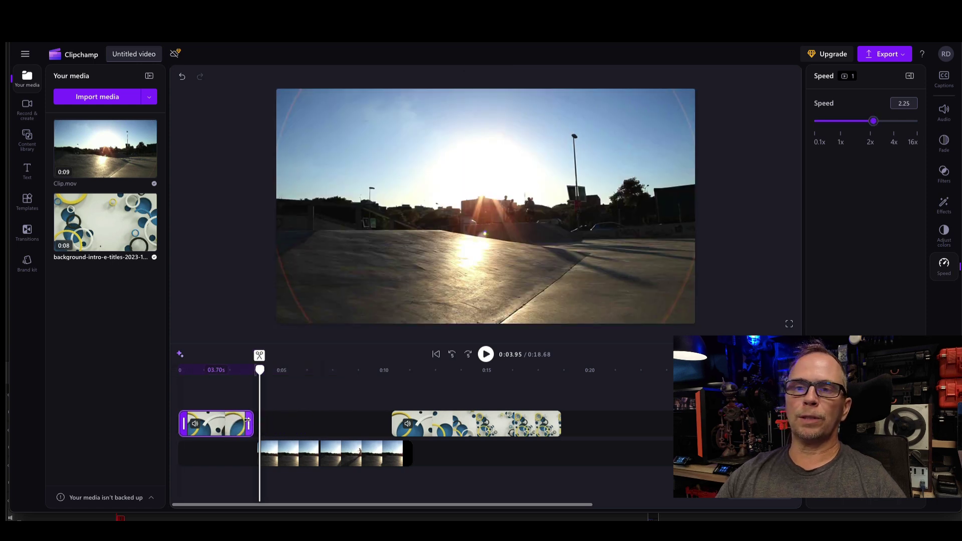
Step: Move both Clip.mov segments earlier to start at about 3.4 s and the second background intro clip to about 10 s
click(351, 454)
shift+click(287, 460)
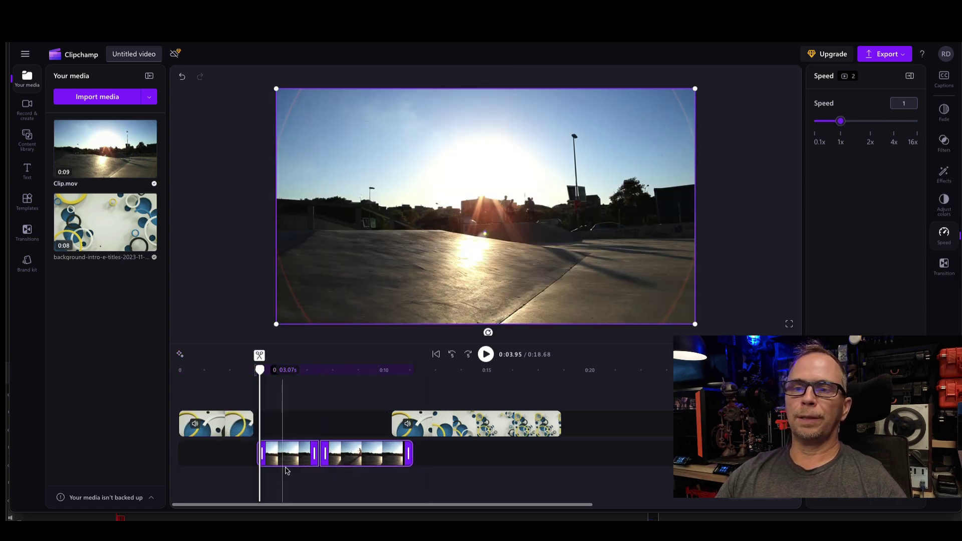
drag(287, 461, 277, 458)
drag(457, 421, 451, 422)
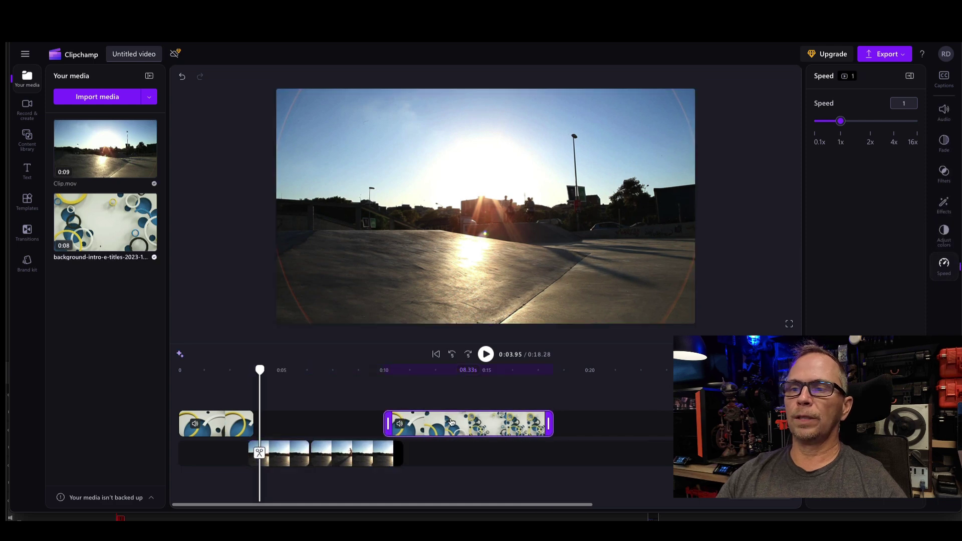
Step: Set the second background intro clip's speed to 2x and play back the opening from about 0.8 s
click(947, 268)
click(950, 271)
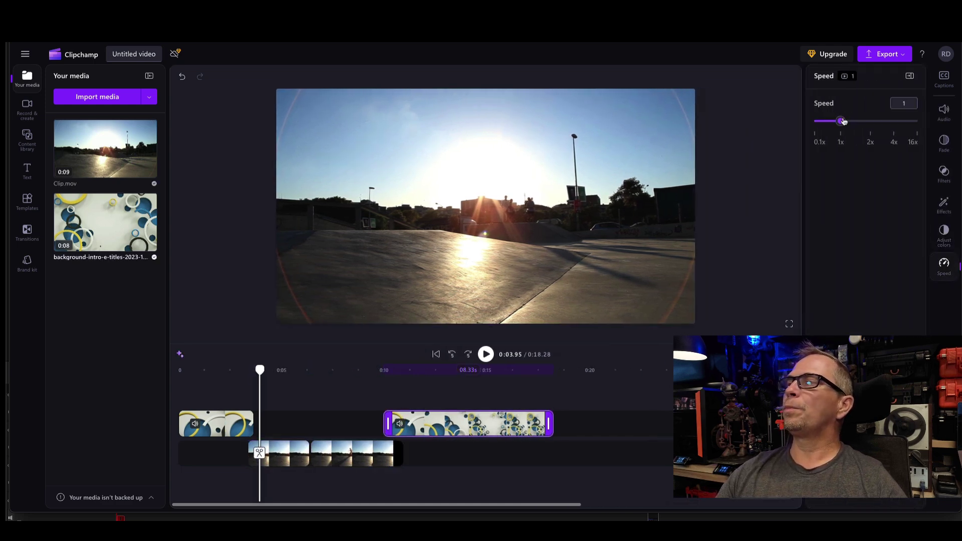
drag(842, 121, 870, 123)
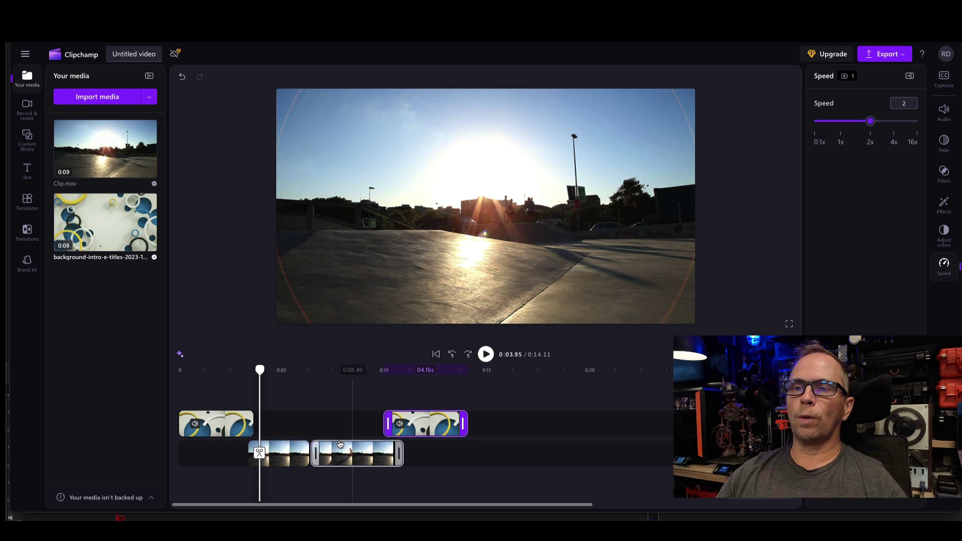
click(195, 372)
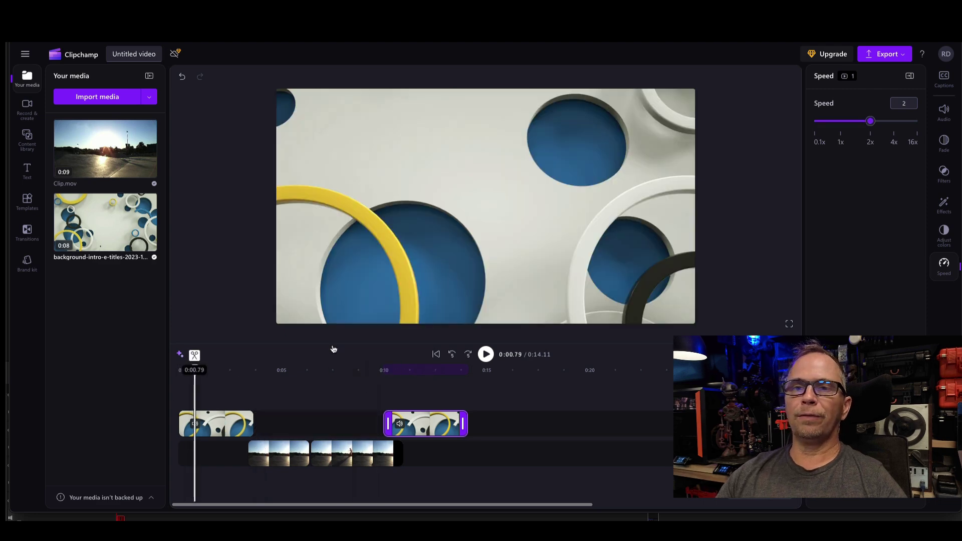
click(486, 354)
click(485, 355)
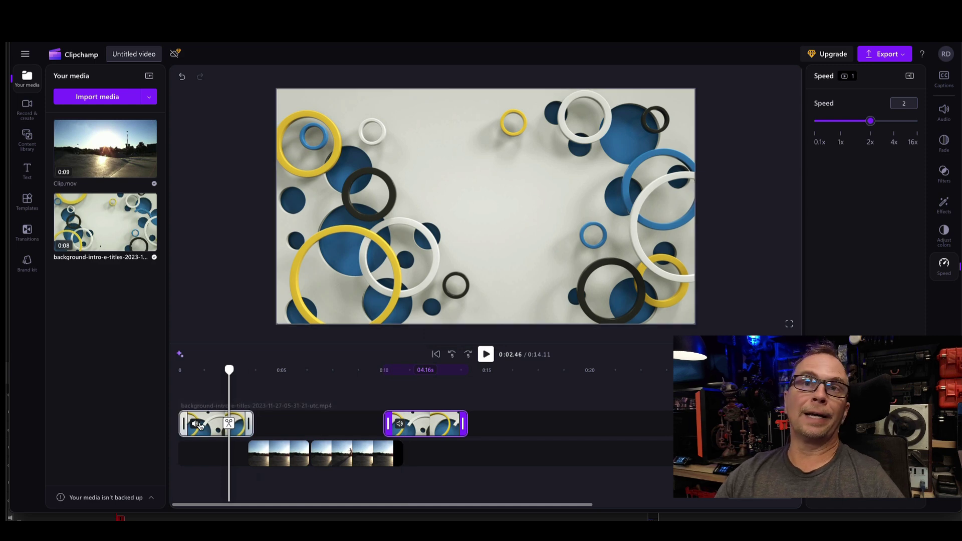
Step: Add a text title over the end of the first background intro clip and colour it black (#000000)
click(26, 170)
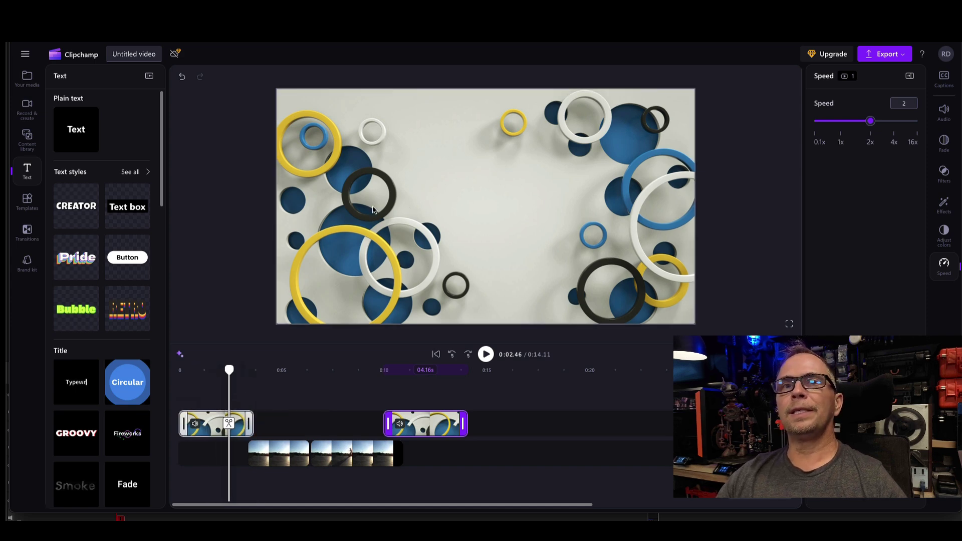
drag(126, 138, 480, 185)
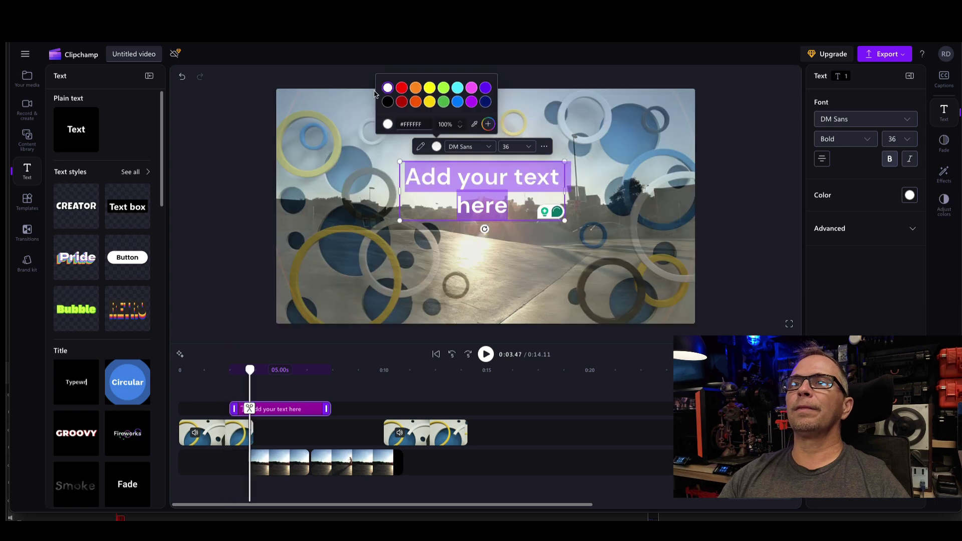
click(388, 102)
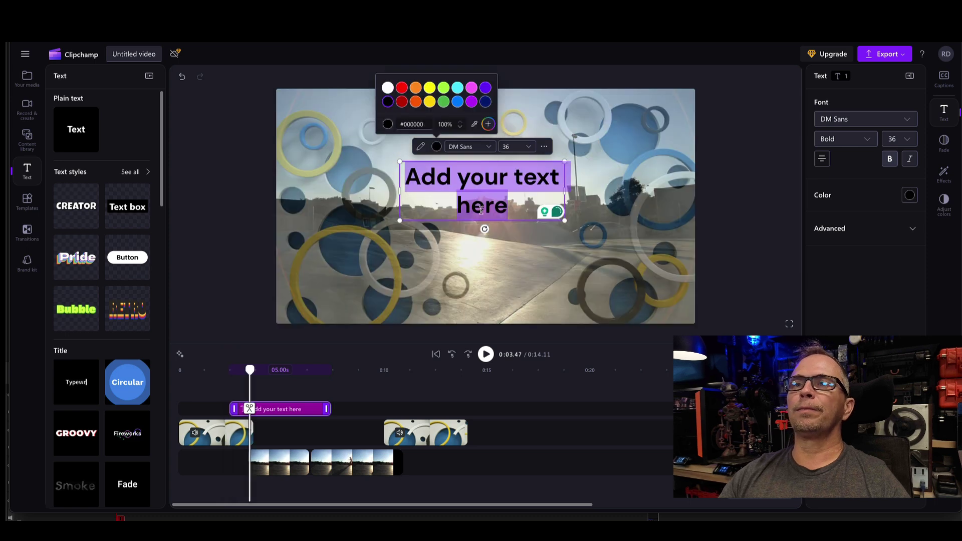
Step: Replace the title's placeholder text with "Video 01"
drag(507, 204, 495, 202)
click(400, 174)
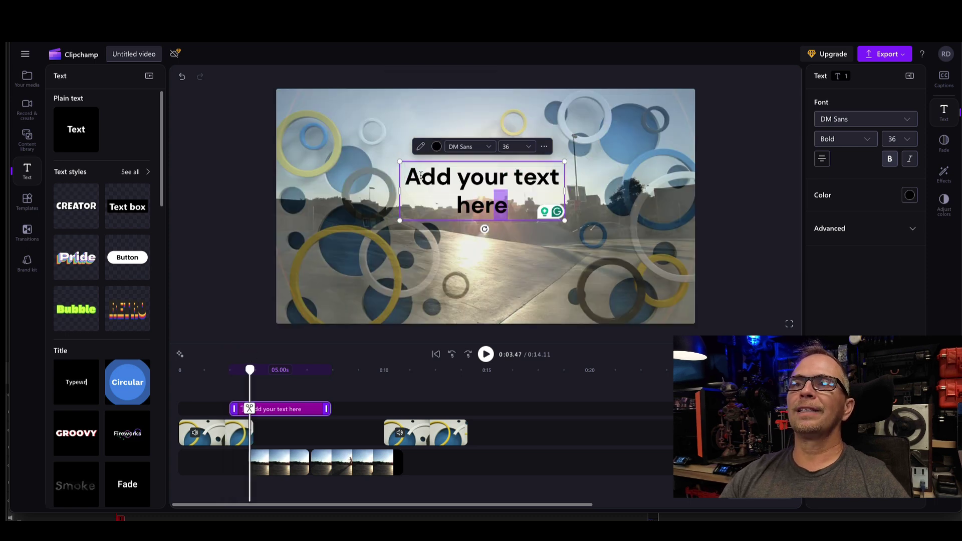
drag(412, 175, 533, 216)
text(Vi)
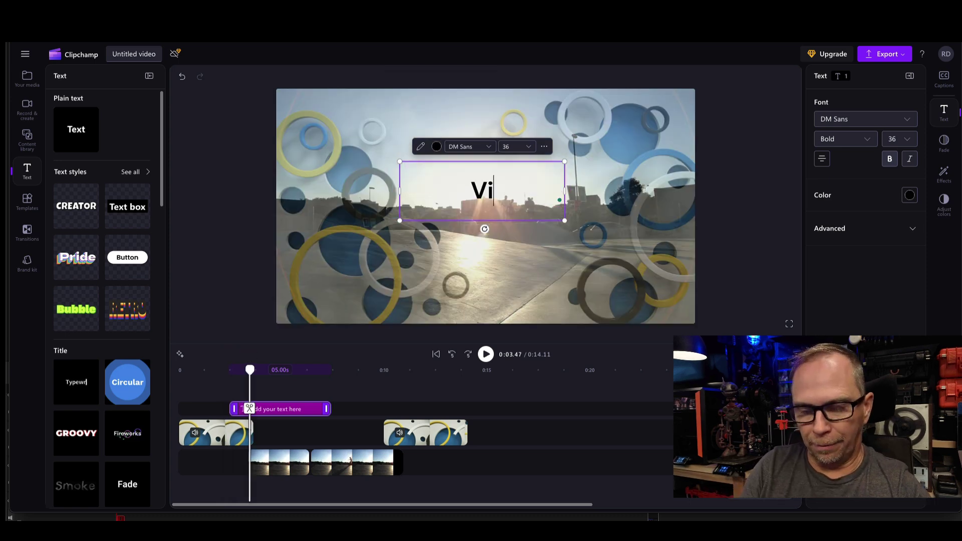
text(deo 01)
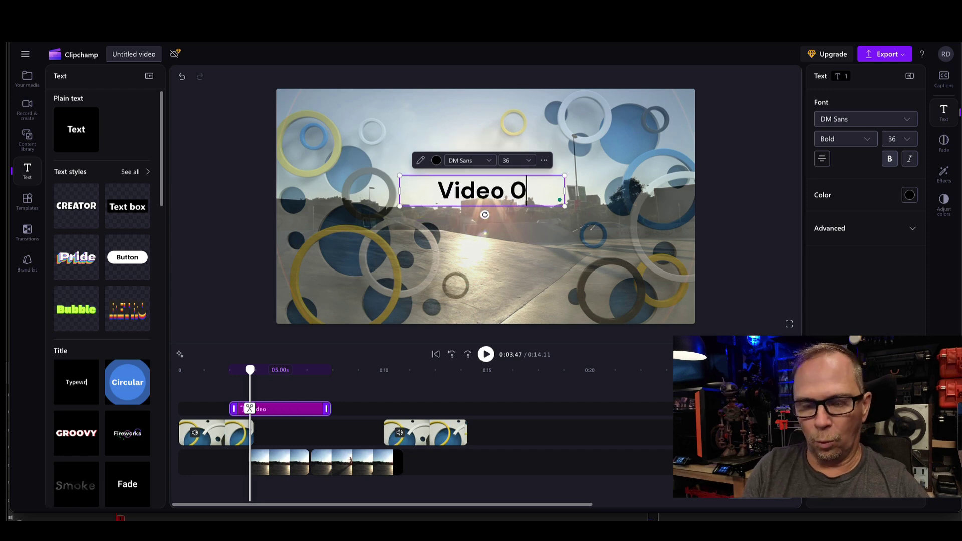
Step: Play back the opening from the start of the timeline to check when the Video 01 title appears
click(502, 374)
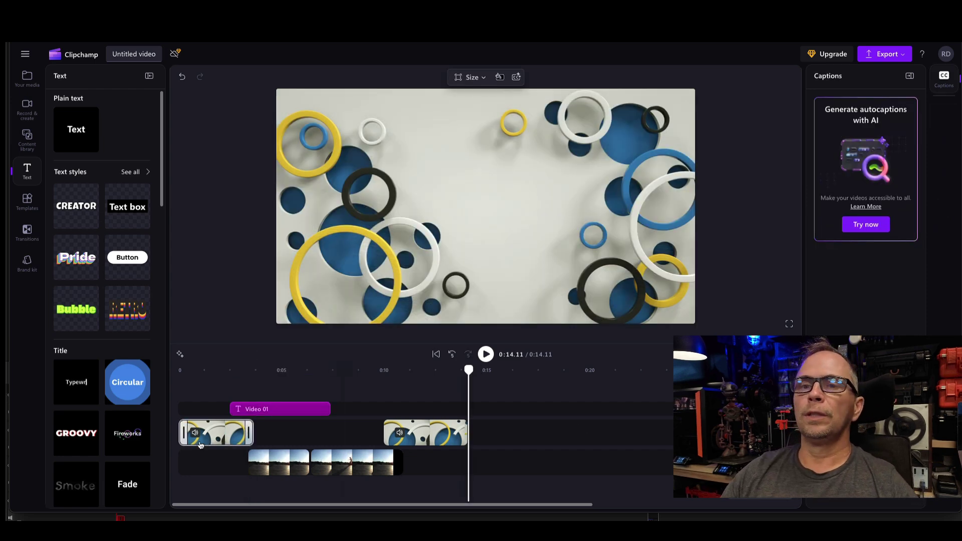
drag(216, 371, 166, 371)
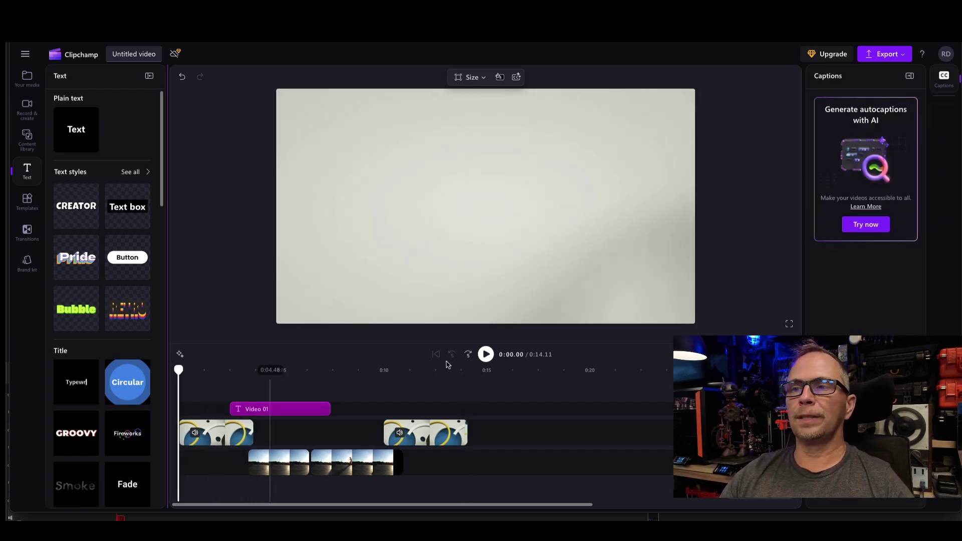
click(482, 355)
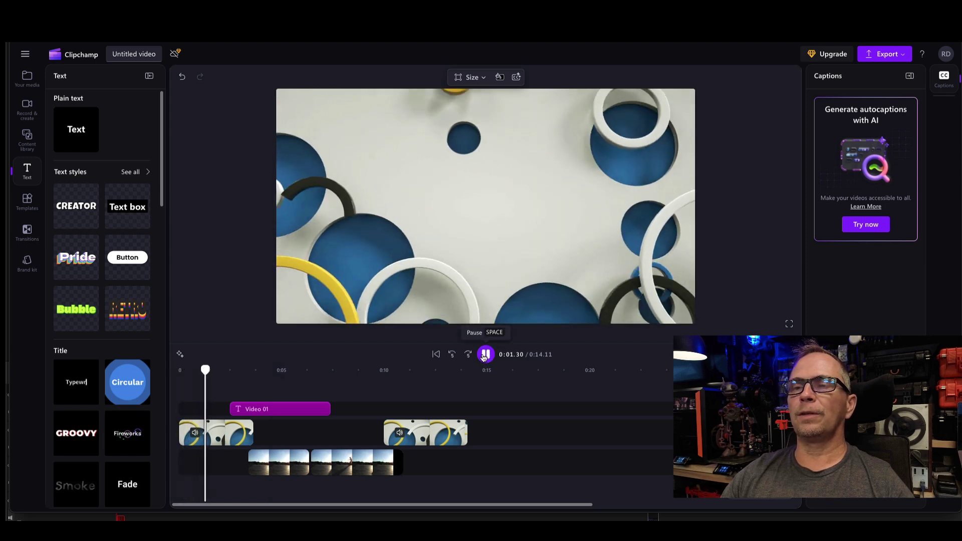
click(484, 355)
Step: Shorten the Video 01 title to about 1.65 s and align its end with the first background intro clip's end
click(307, 413)
drag(307, 415, 249, 418)
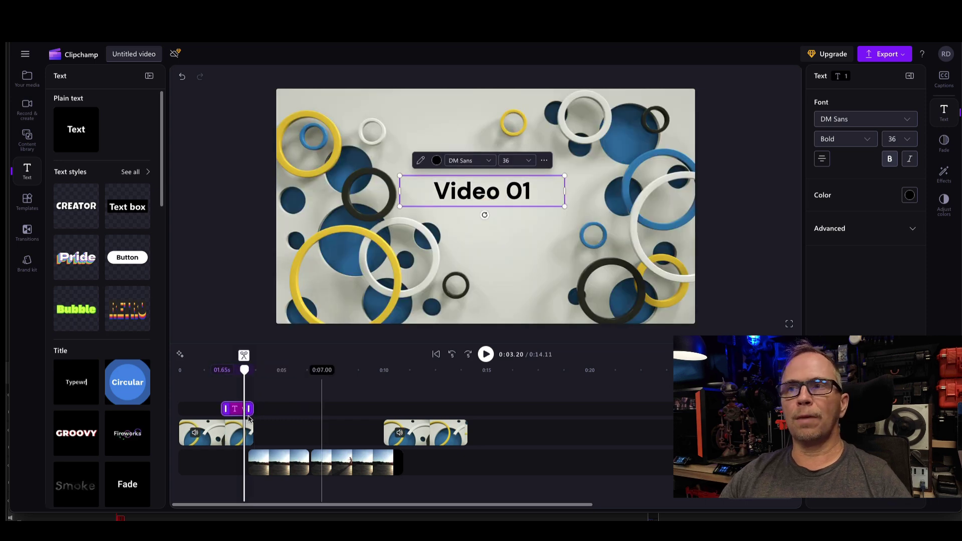
click(296, 396)
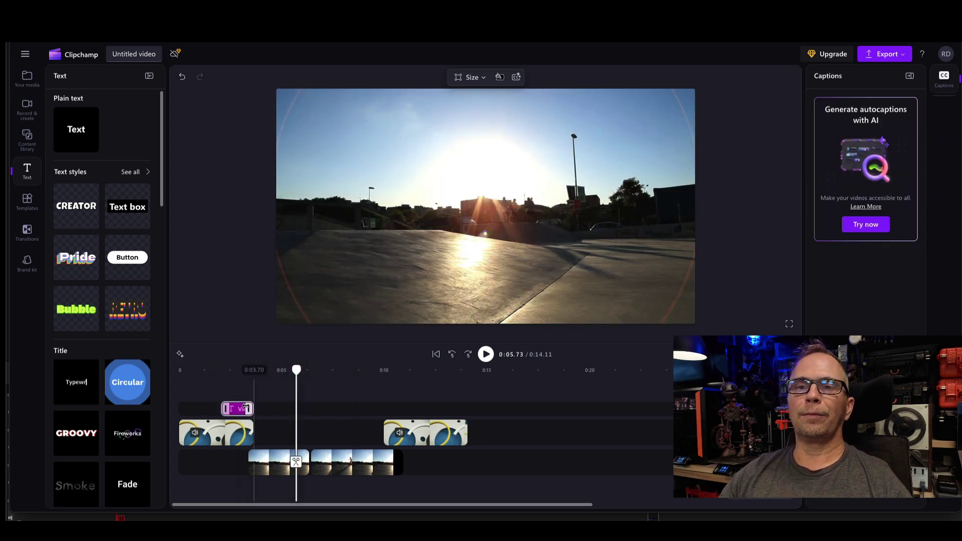
Step: Give the Video 01 title a 0.5 s fade in and play back the opening
click(237, 408)
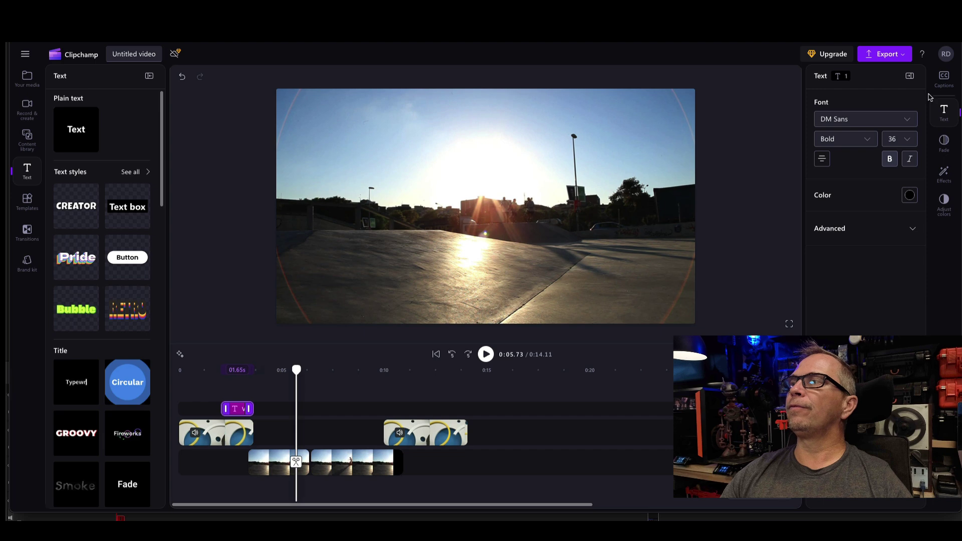
click(945, 111)
click(944, 112)
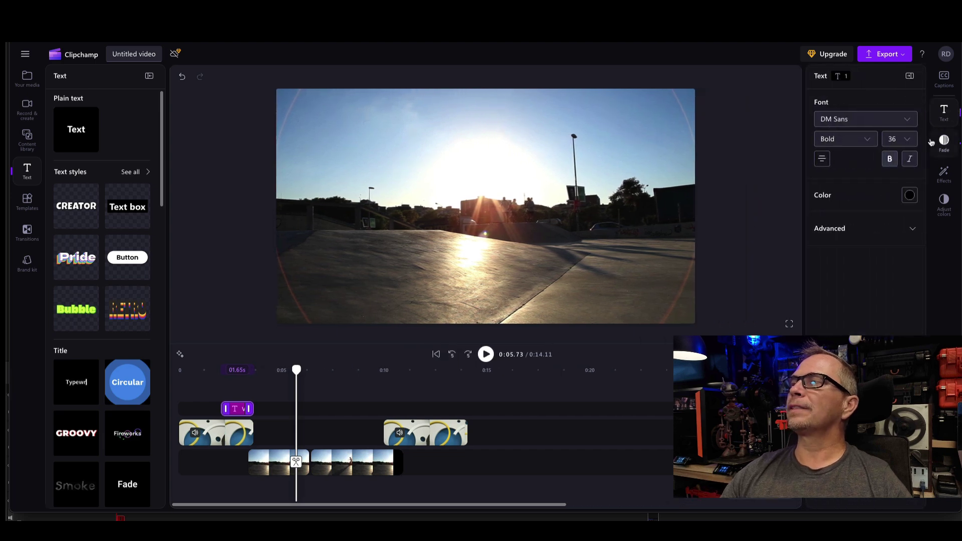
click(944, 142)
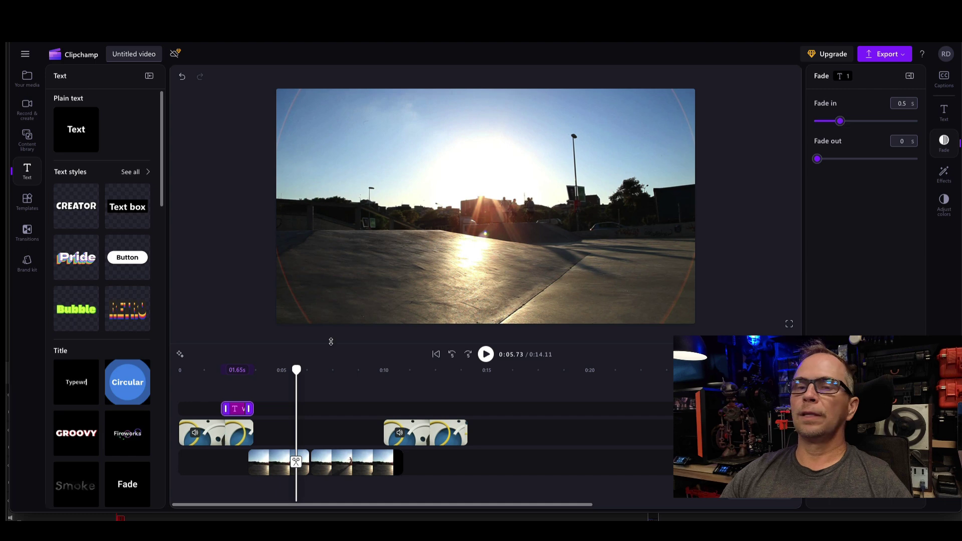
mouse_move(142, 409)
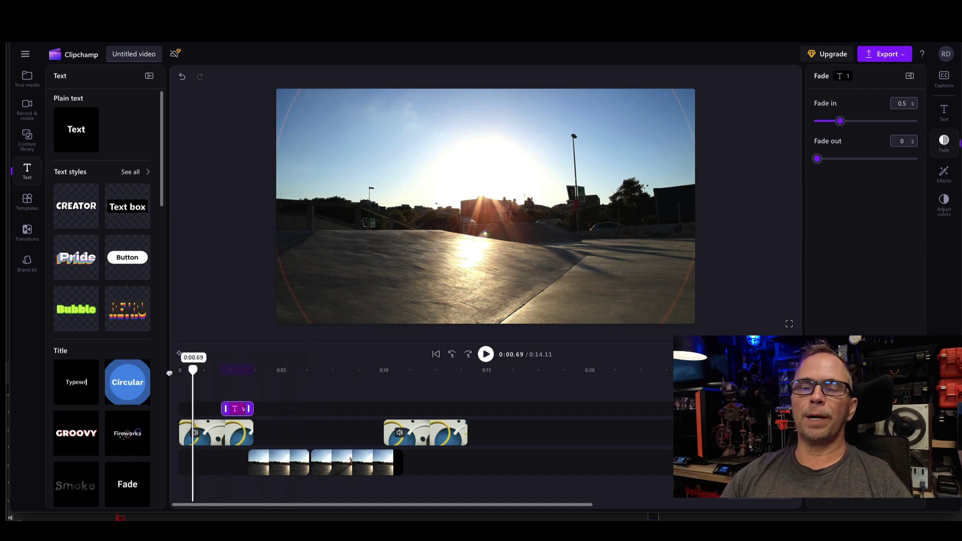
drag(296, 370, 159, 375)
click(481, 358)
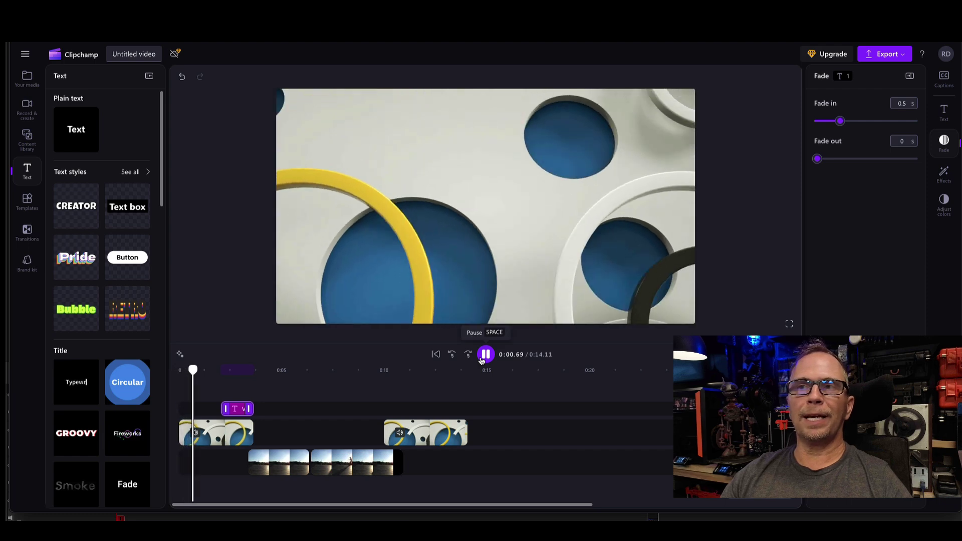
click(481, 359)
Step: Set the first background intro clip's speed to 1.5x and move the Video 01 title so both end together
click(198, 426)
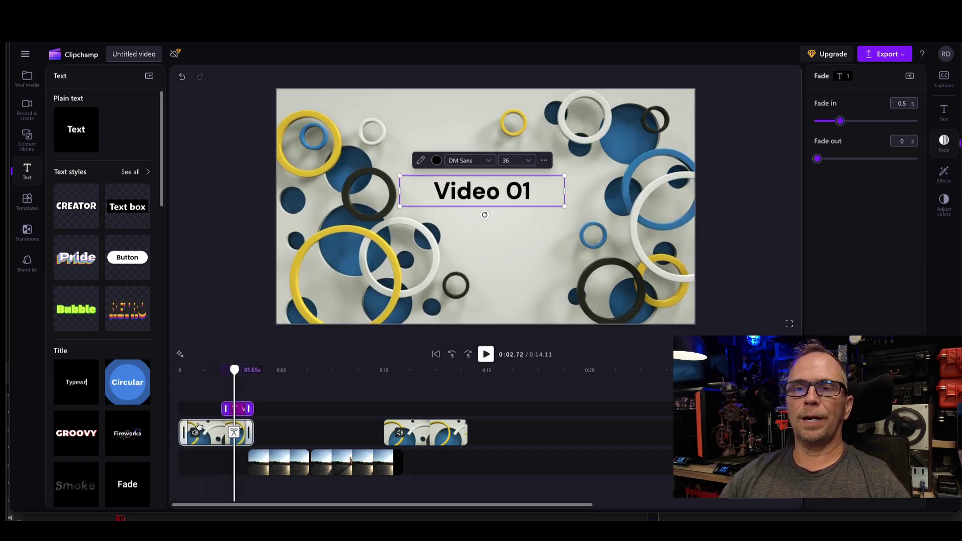
click(206, 427)
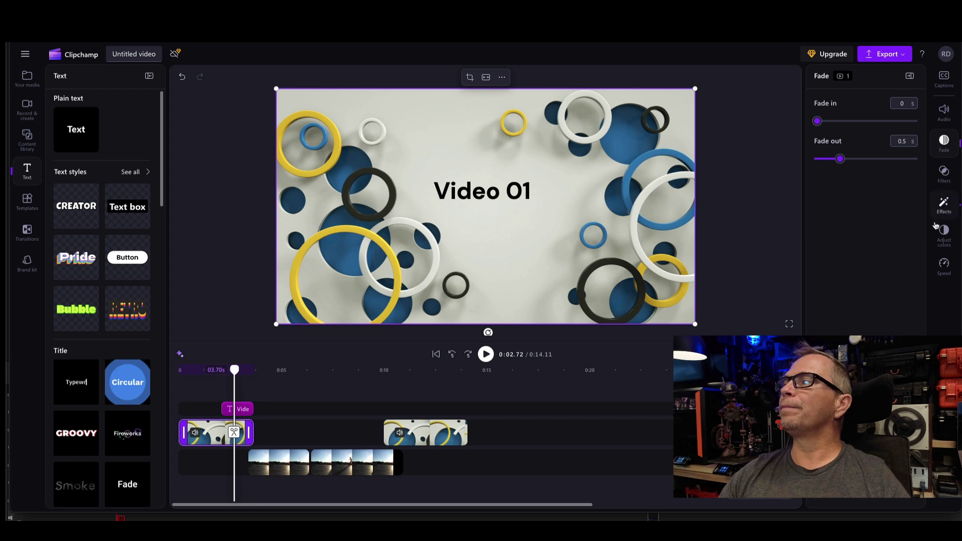
click(943, 264)
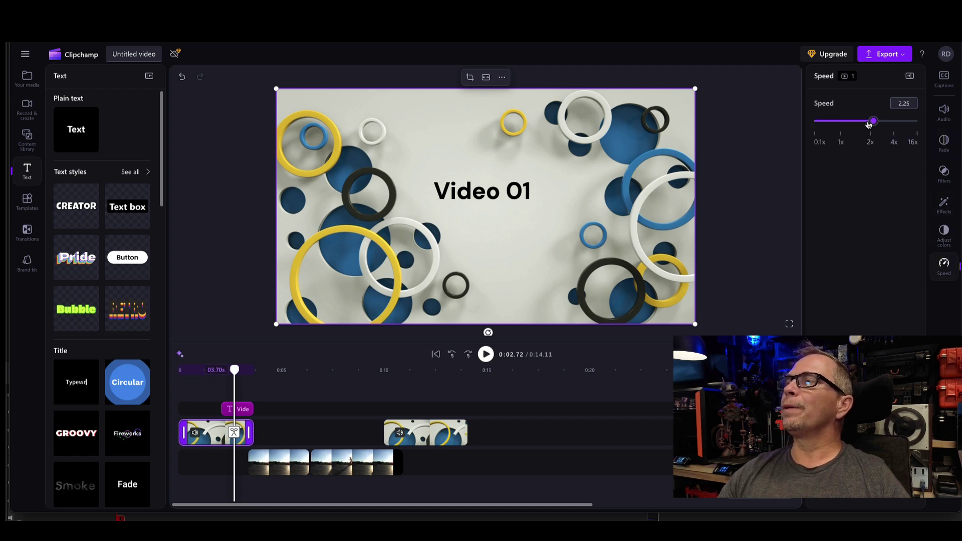
drag(869, 123, 857, 122)
click(316, 370)
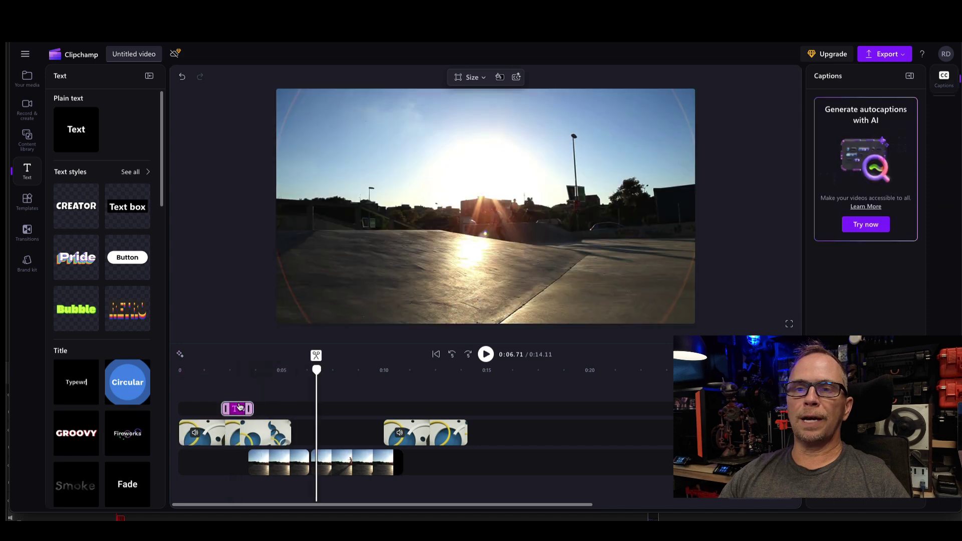
drag(241, 408, 278, 409)
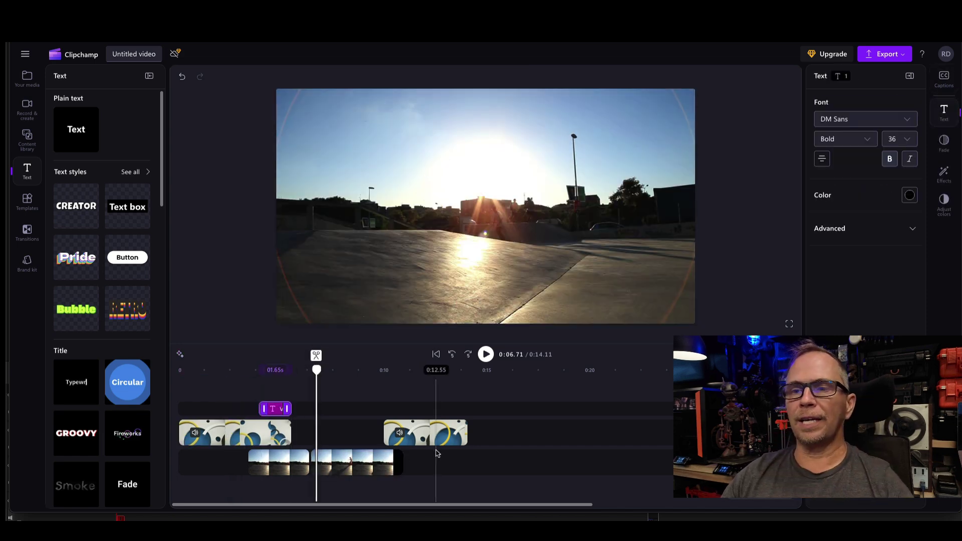
Step: Play back the slowed opening and extend the Video 01 title's start back to about 3.3 s
click(185, 371)
click(486, 354)
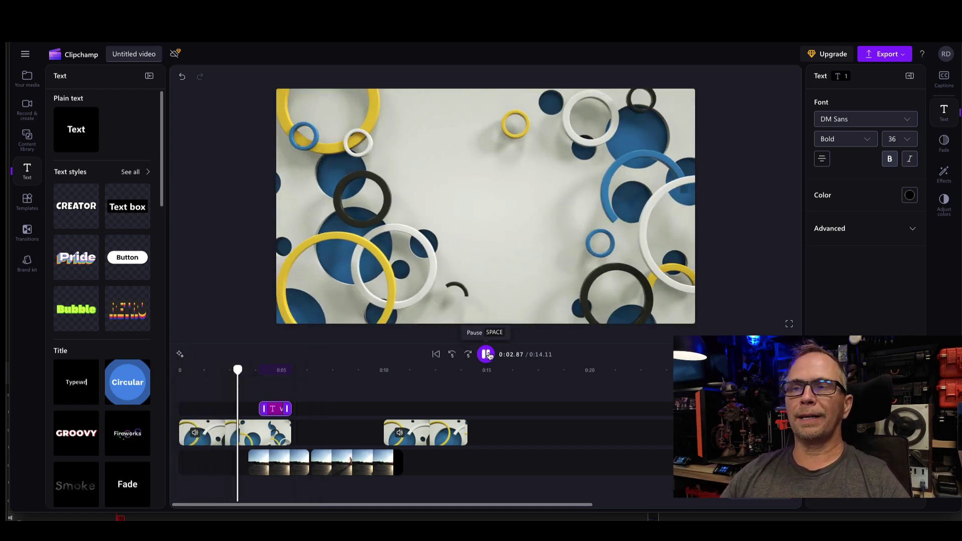
click(489, 355)
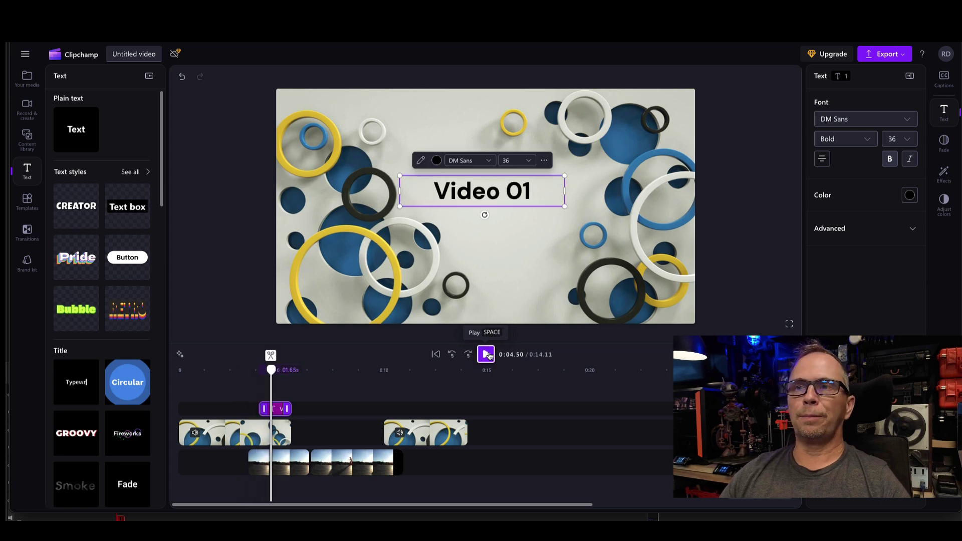
click(489, 355)
click(488, 354)
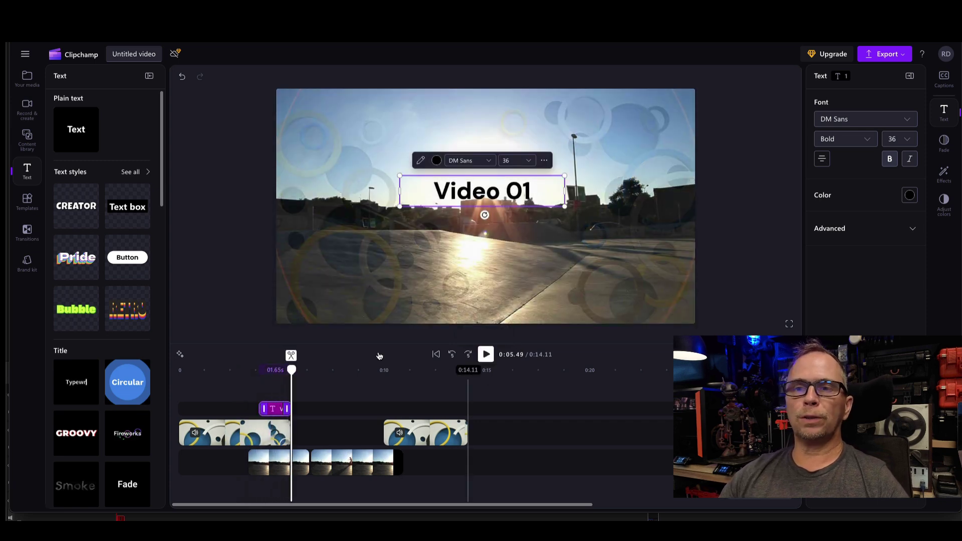
mouse_move(263, 409)
mouse_down()
mouse_move(221, 408)
mouse_move(247, 409)
mouse_up()
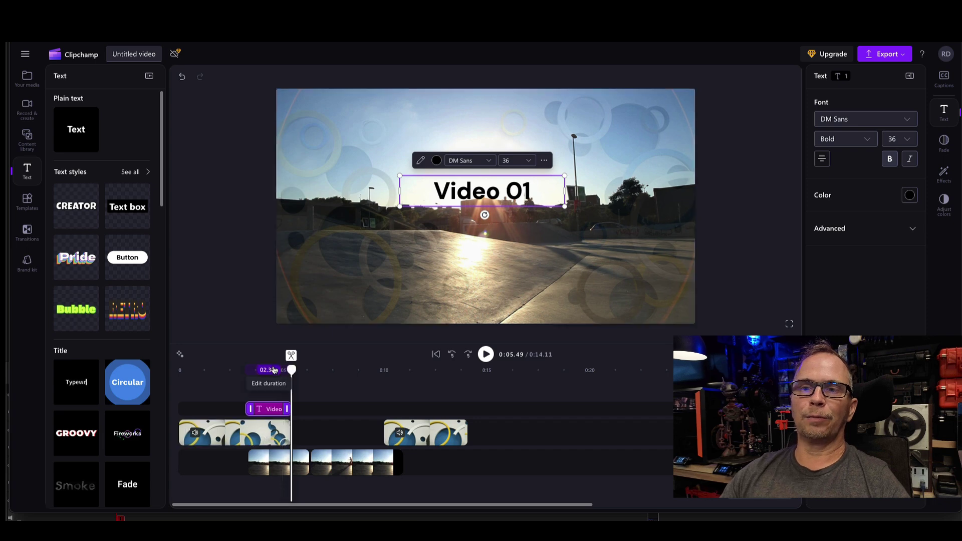
Step: Check the first background intro clip's speed and fade settings, and give the Video 01 title a 0.5 s fade in and 0.5 s fade out
click(271, 432)
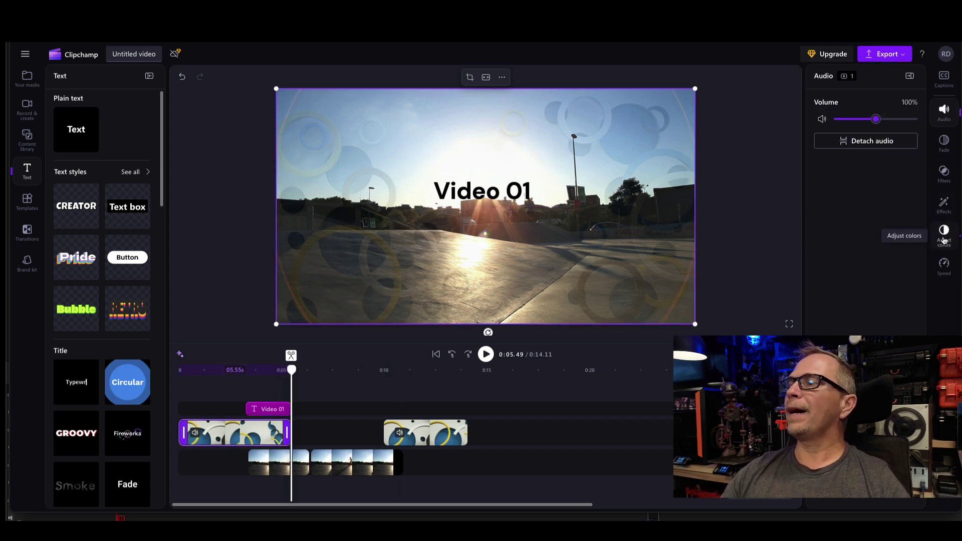
click(945, 264)
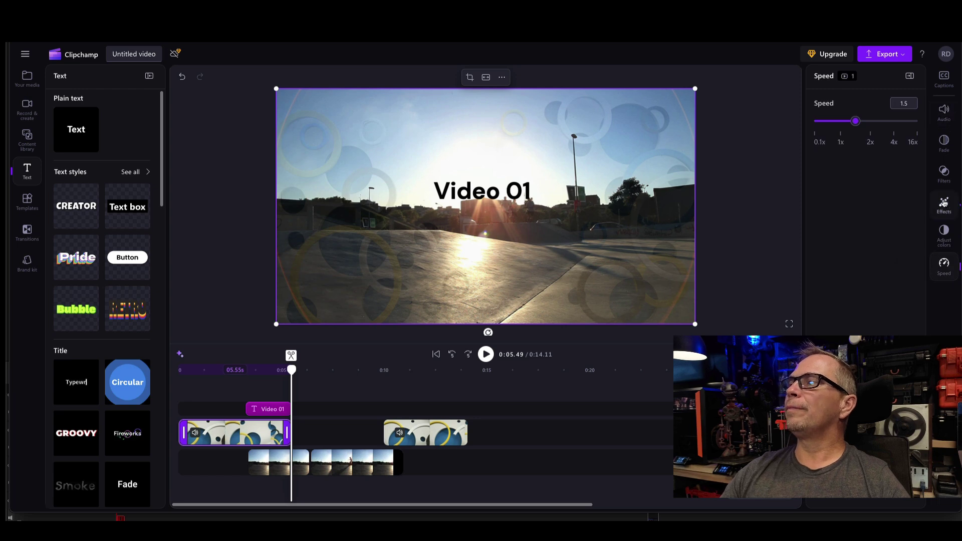
click(945, 144)
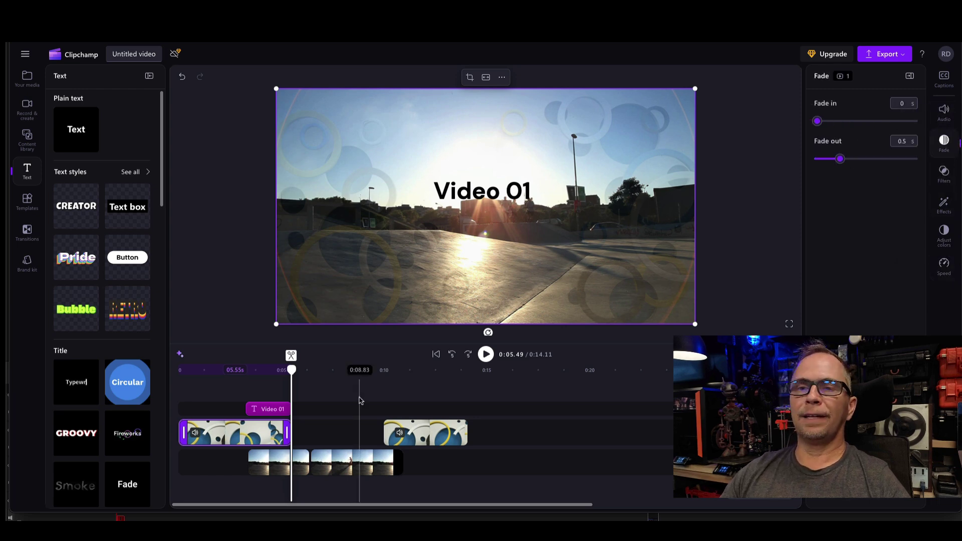
click(268, 408)
drag(817, 120, 840, 120)
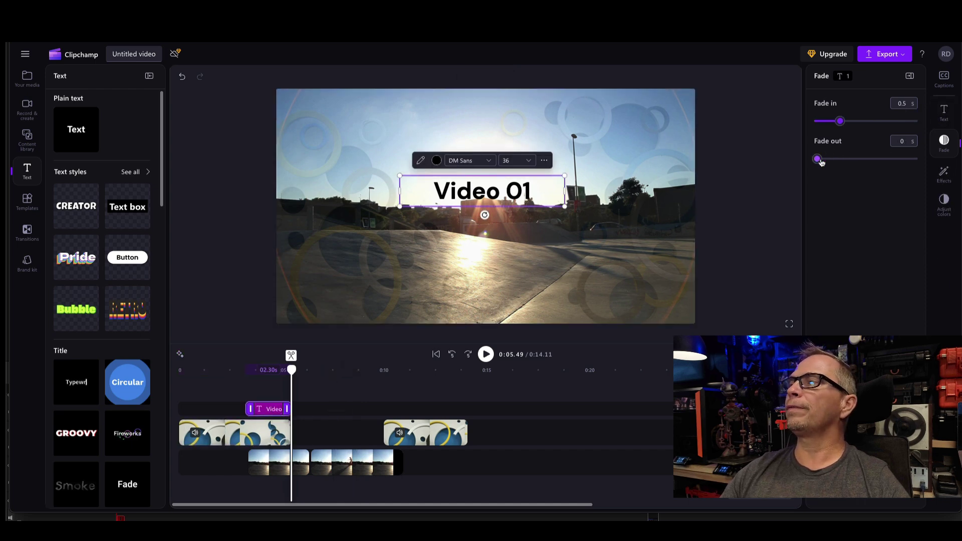
drag(822, 161, 841, 160)
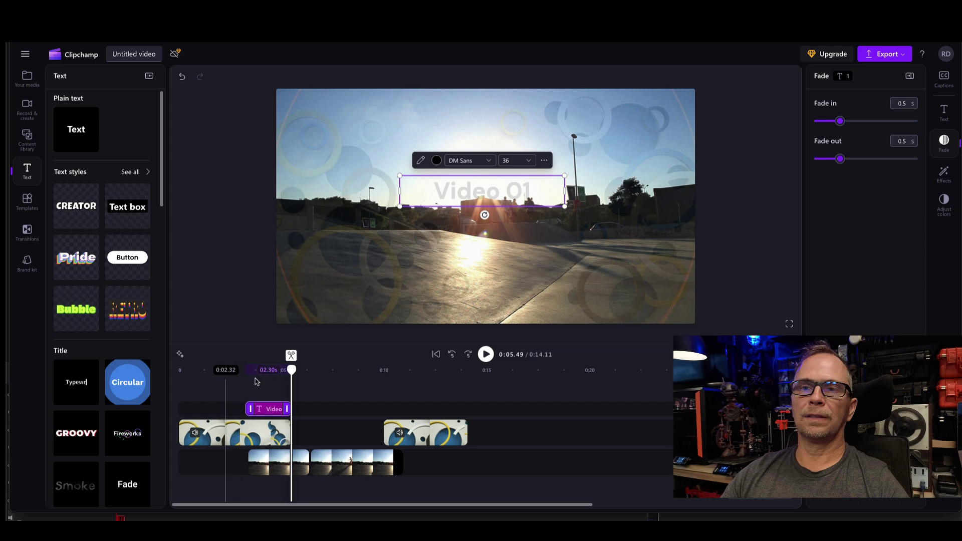
Step: Play back the opening with the faded title and the transition into the second background intro clip
drag(249, 371, 171, 366)
key(space)
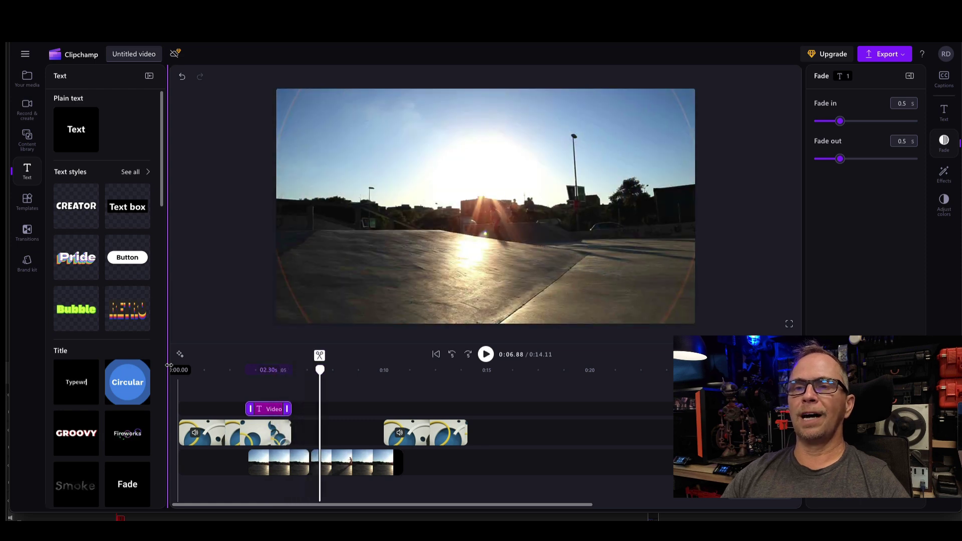
drag(323, 371, 378, 378)
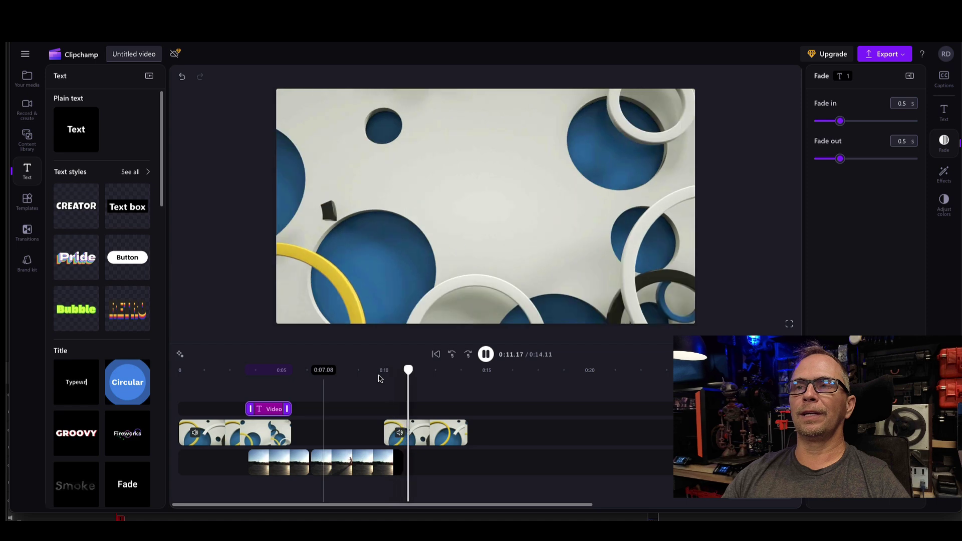
key(space)
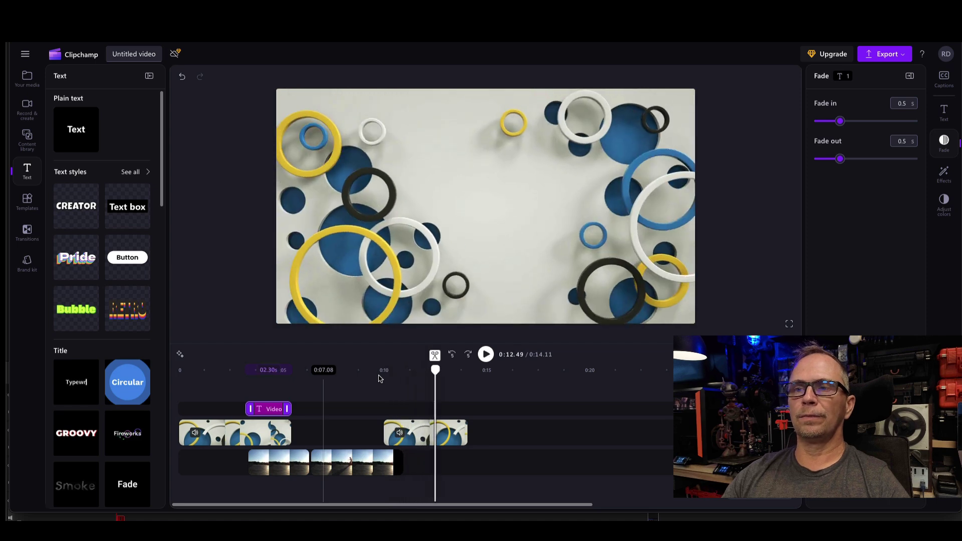
Step: Export the finished video and return to editing the project
click(873, 57)
click(861, 151)
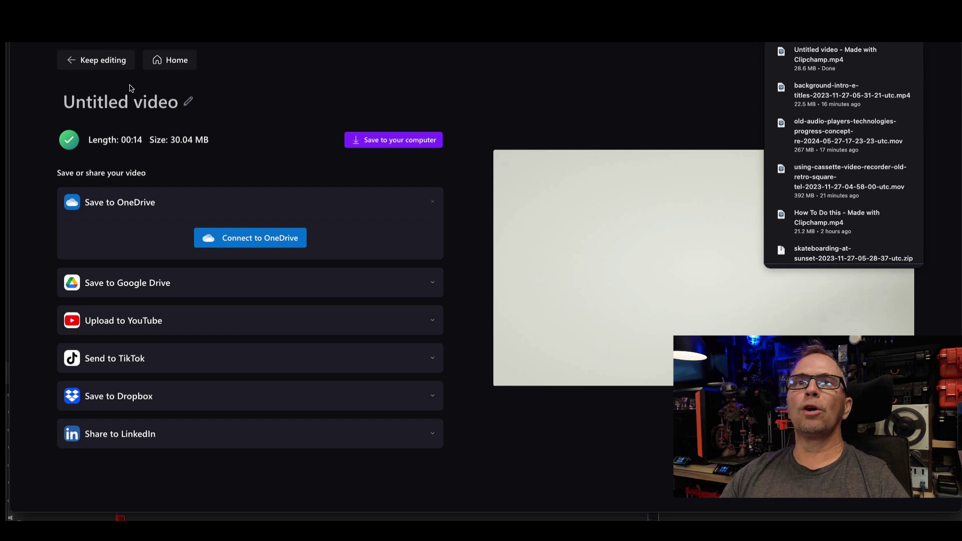
click(90, 60)
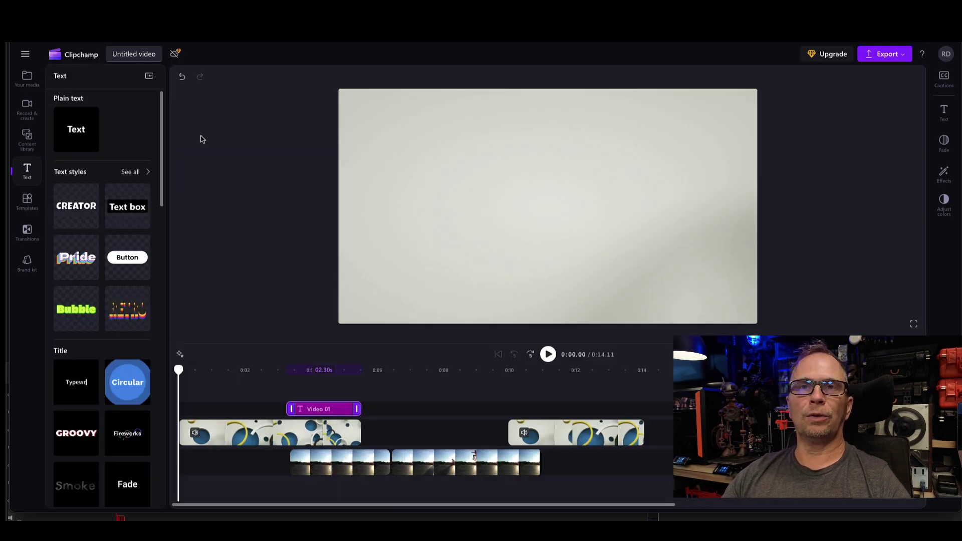
Step: Rename the project from its default title to Video 01
click(136, 53)
key(BackSpace)
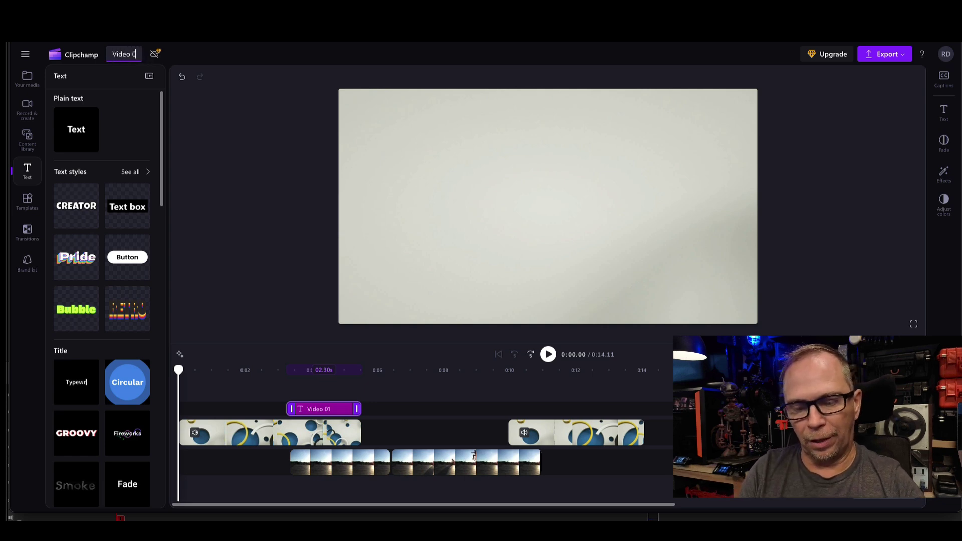
click(240, 121)
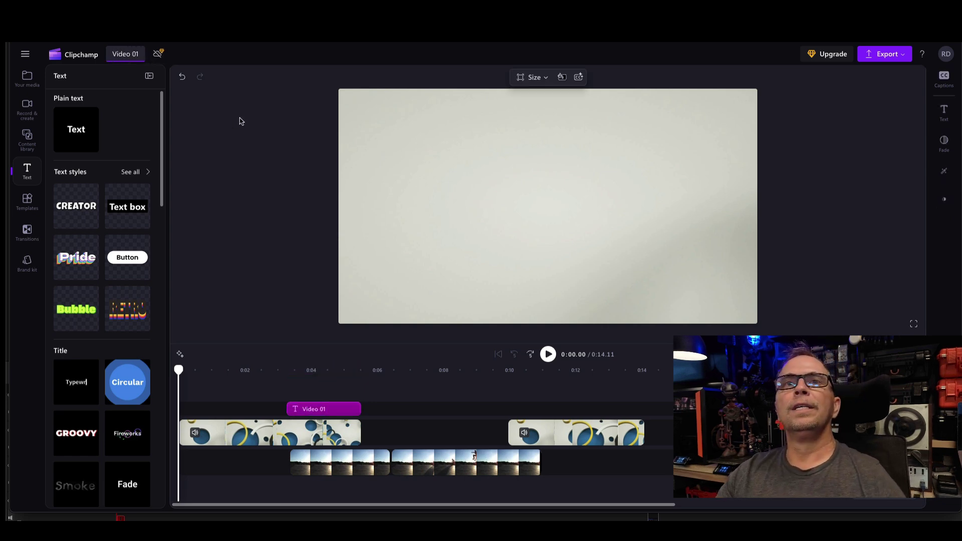